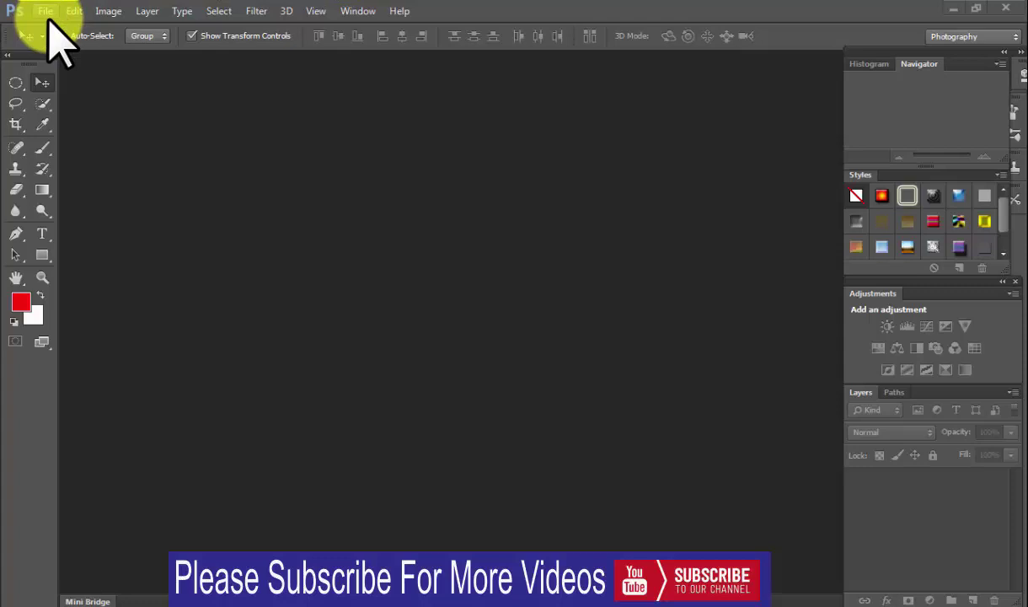
Create a new Photo-preset document, Portrait 4 x 6 at 300 ppi, with a white background
click(47, 12)
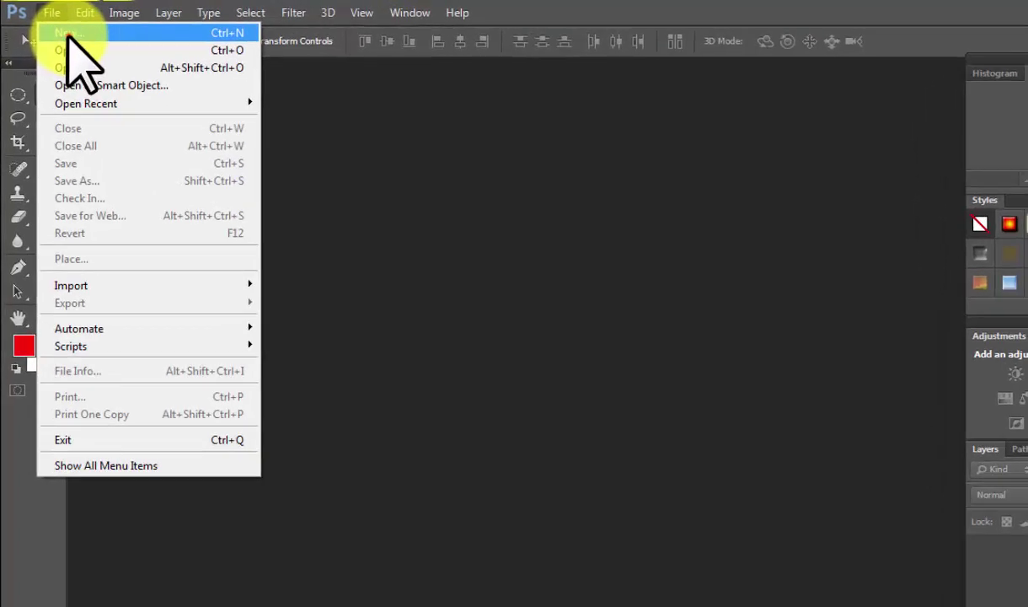
click(58, 31)
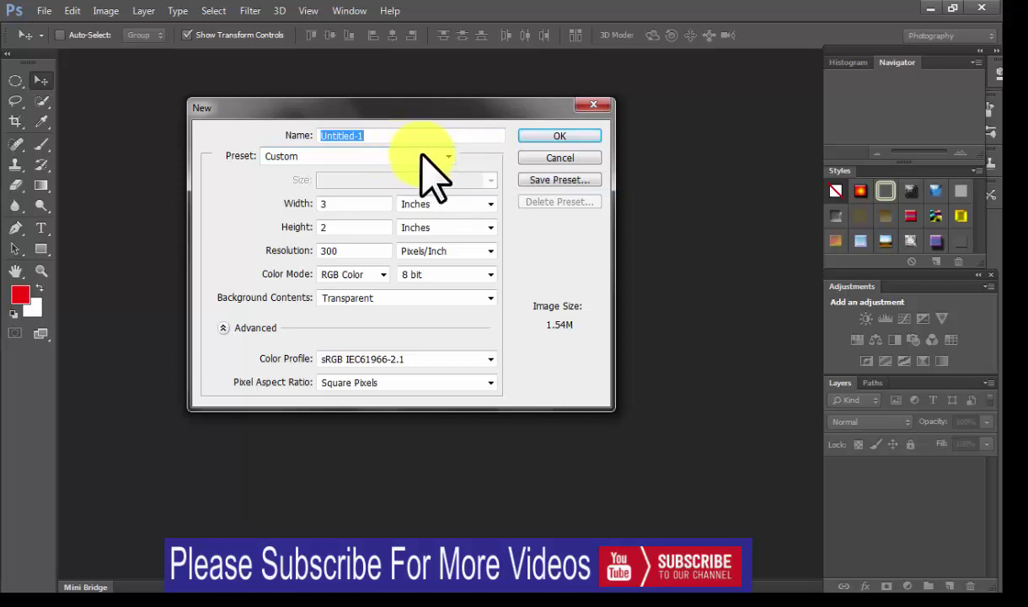
click(420, 156)
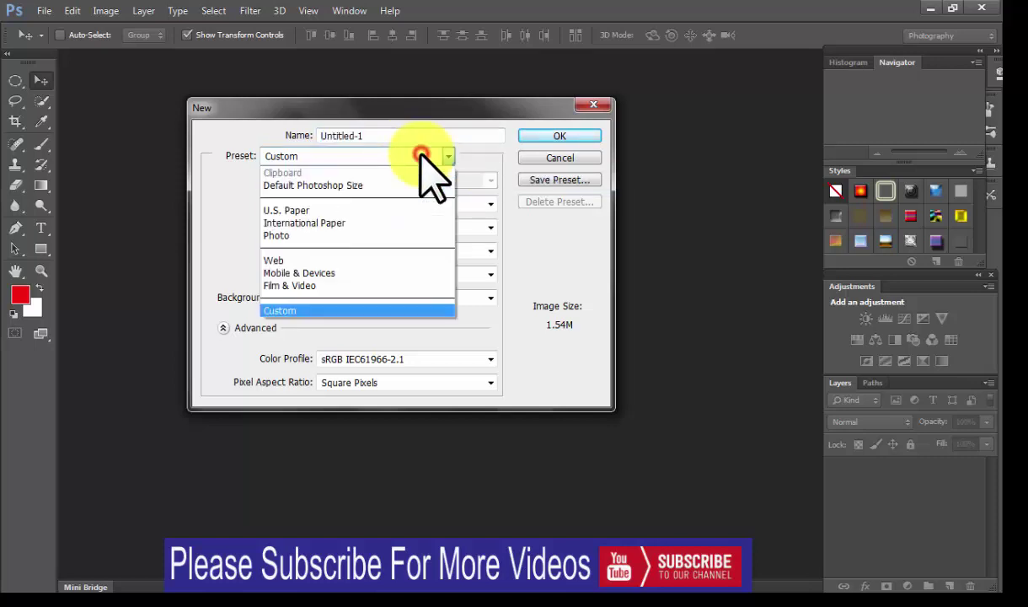
click(313, 239)
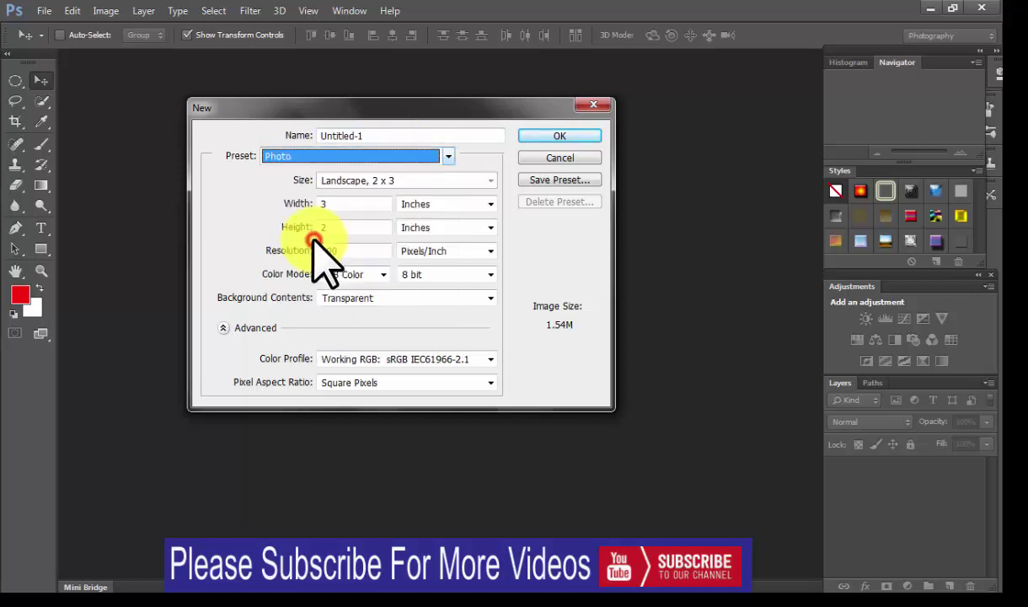
click(400, 186)
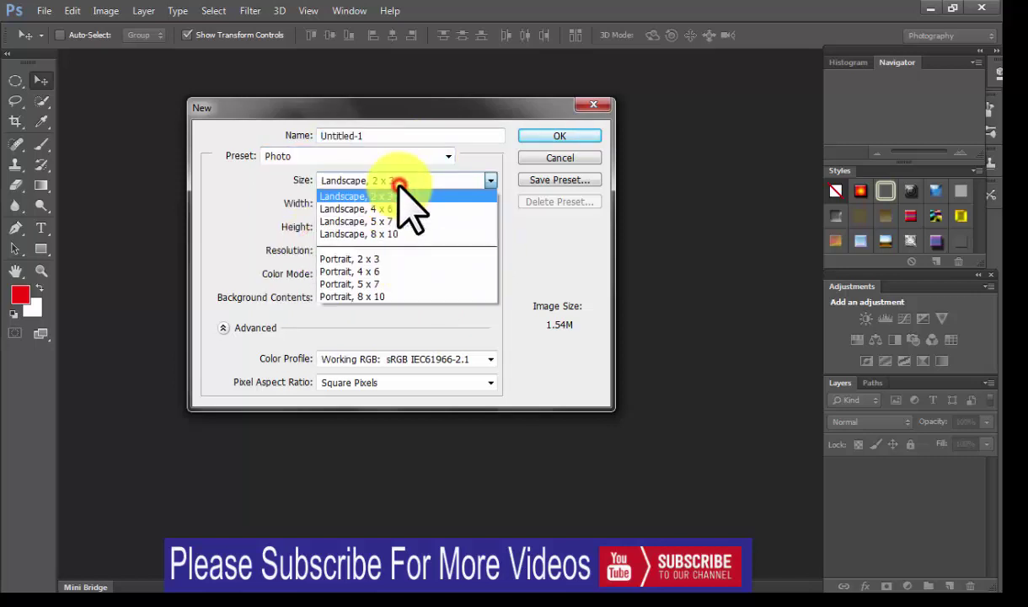
click(381, 270)
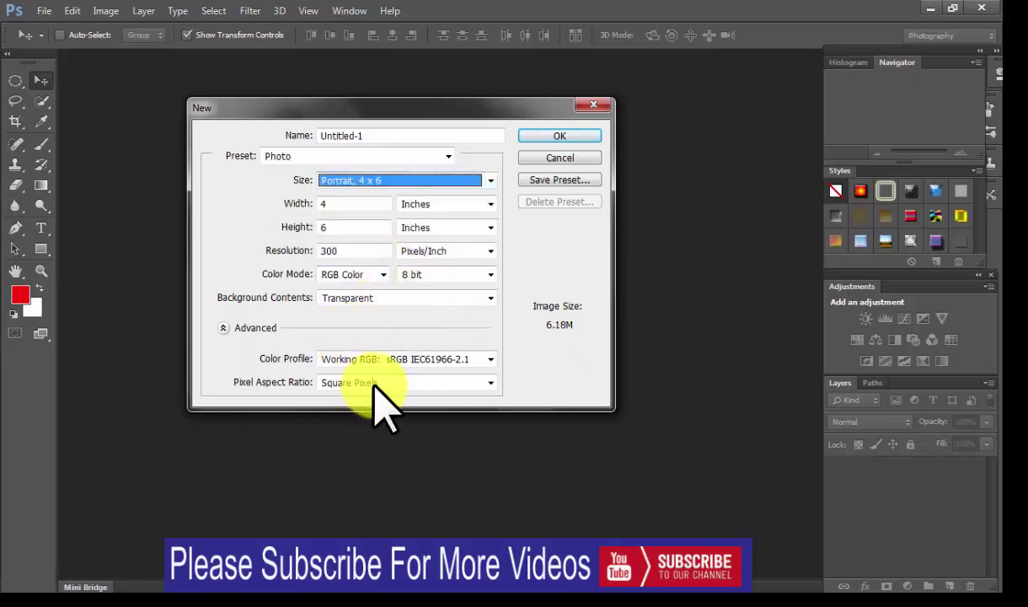
click(410, 297)
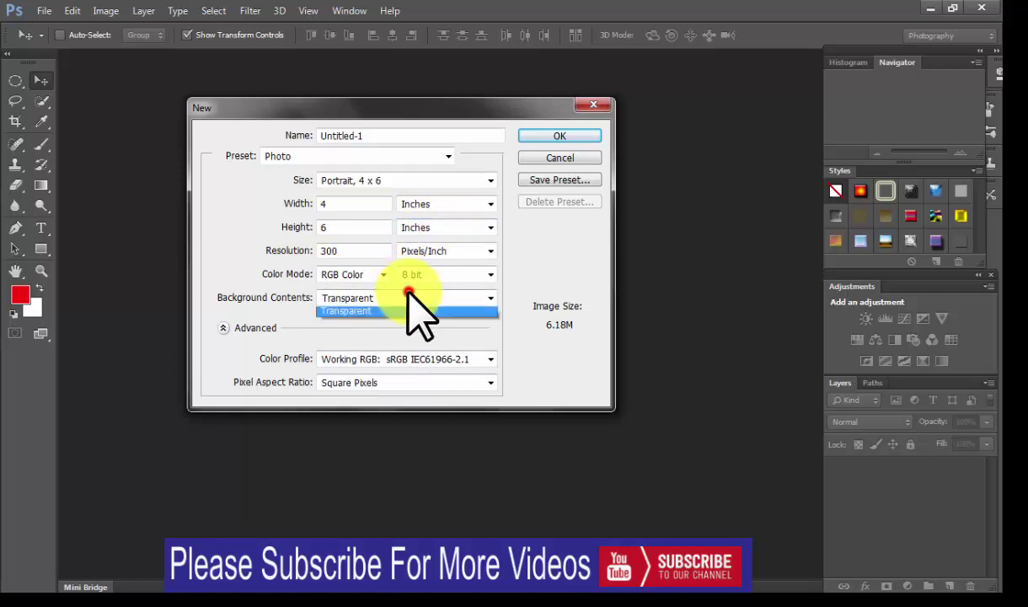
click(381, 326)
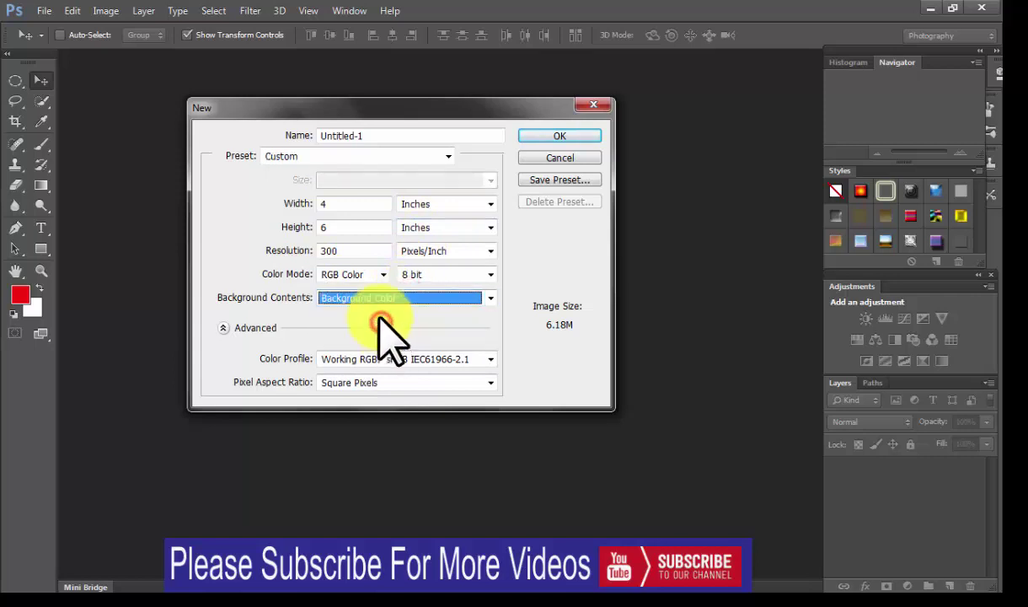
click(364, 297)
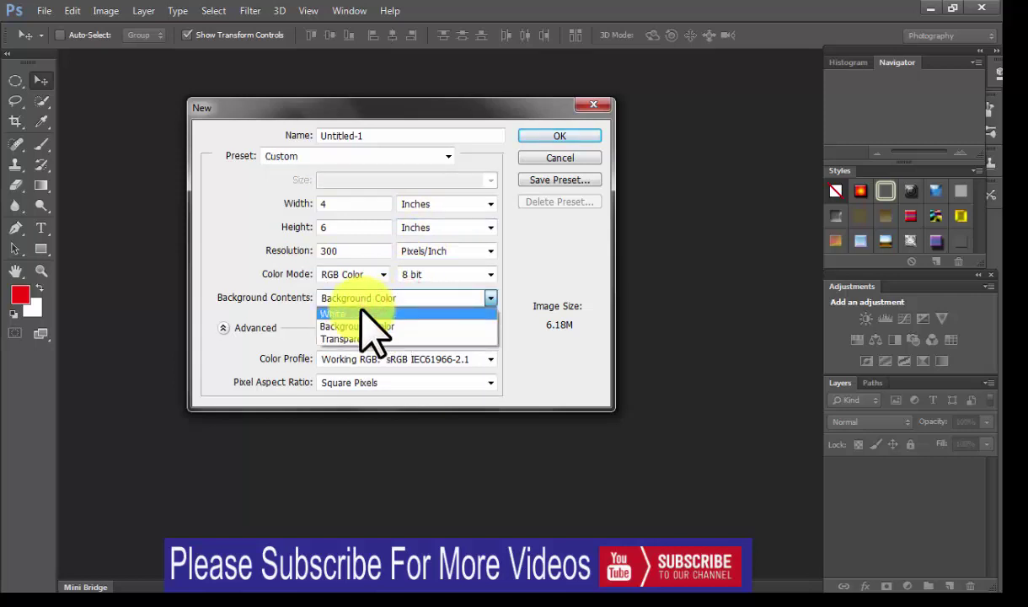
click(363, 312)
click(541, 135)
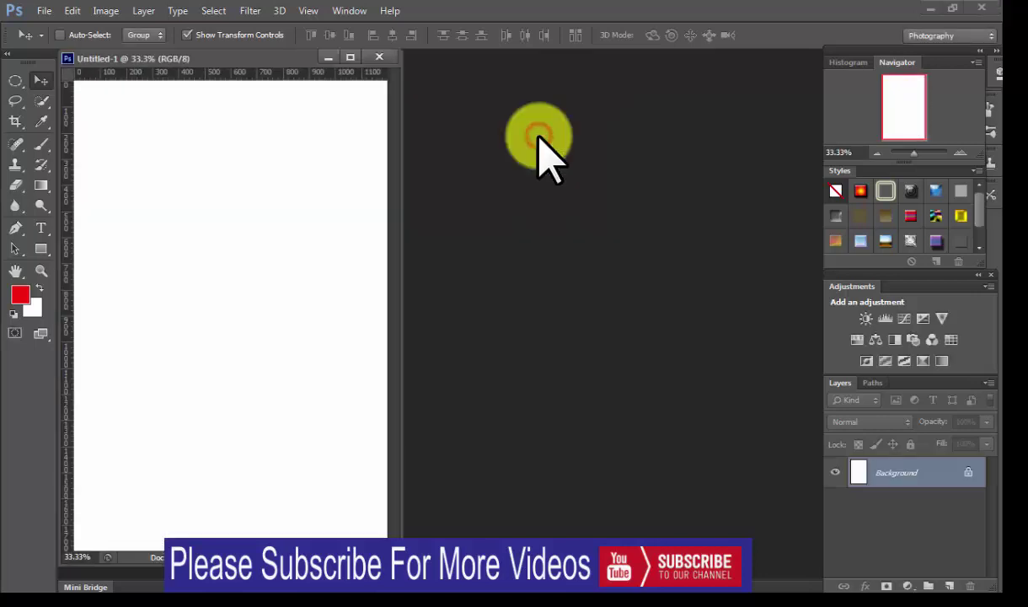
Select a rectangle in the upper part of the page with the Rectangular Marquee
drag(248, 55, 465, 70)
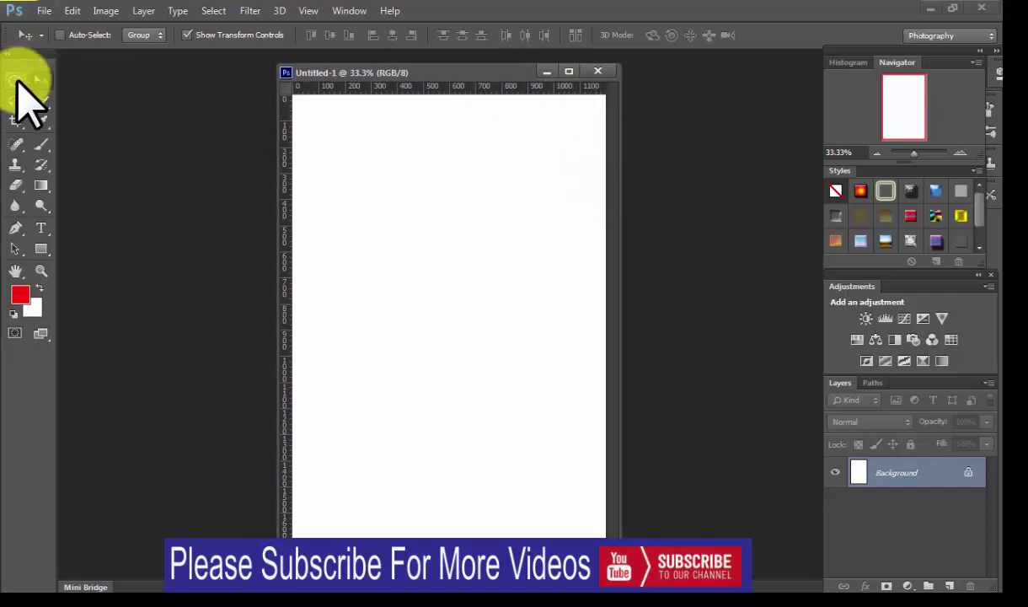
click(17, 81)
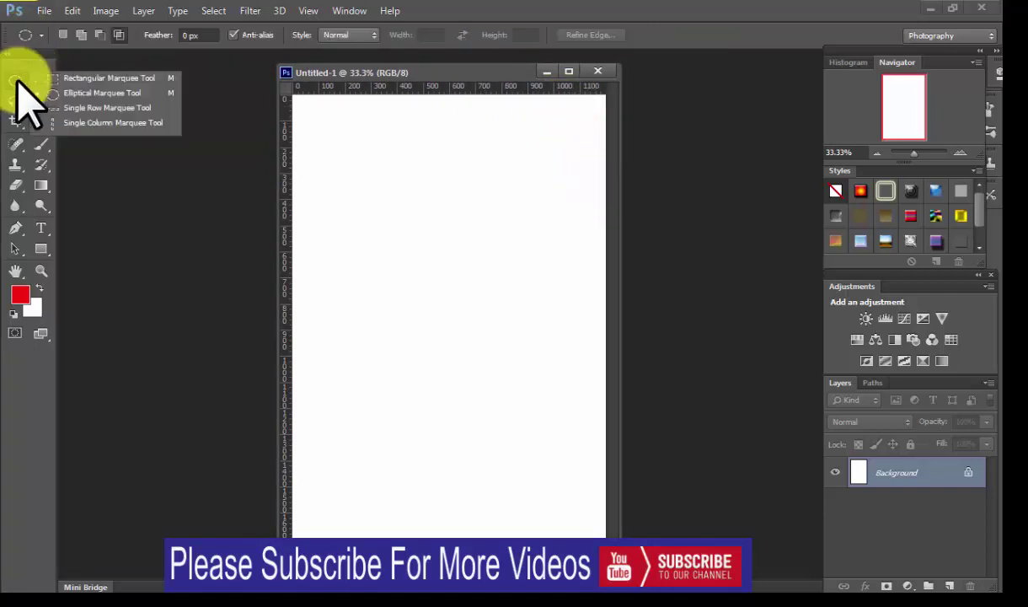
click(76, 79)
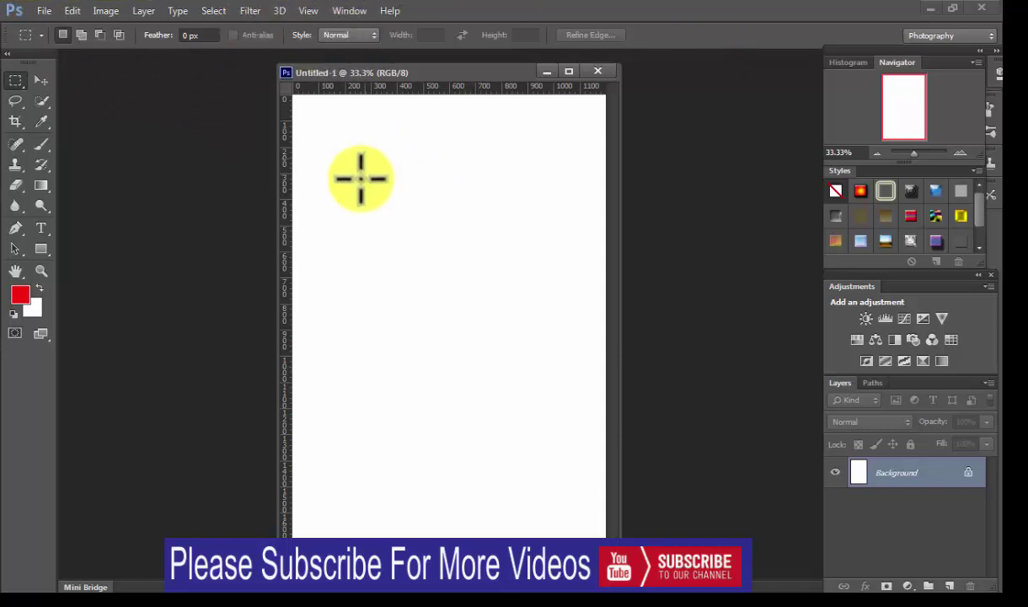
drag(350, 173, 536, 313)
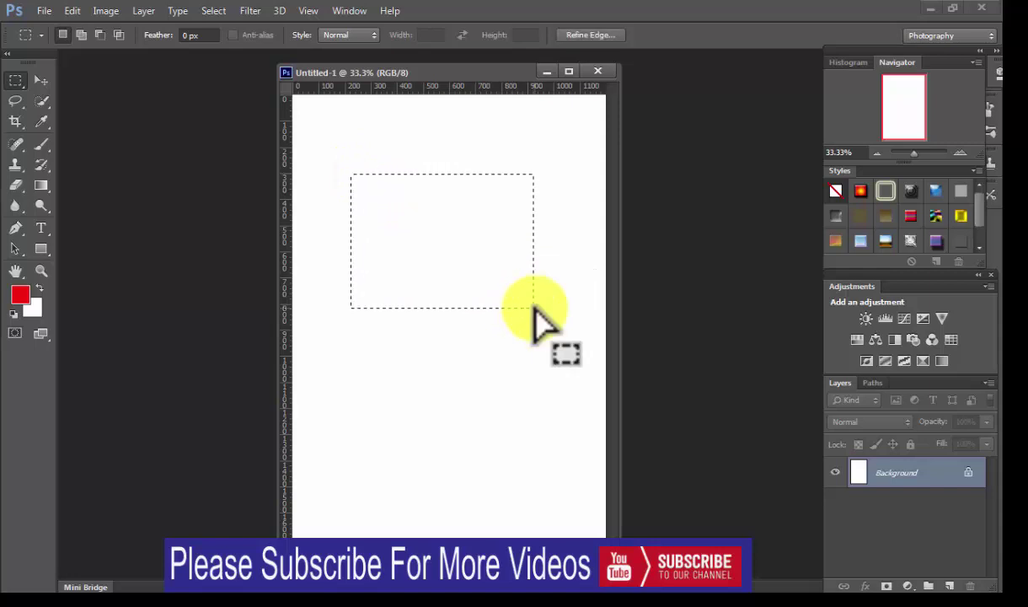
Set the foreground colour to bright red #f91212 and fill the selection with it
click(20, 295)
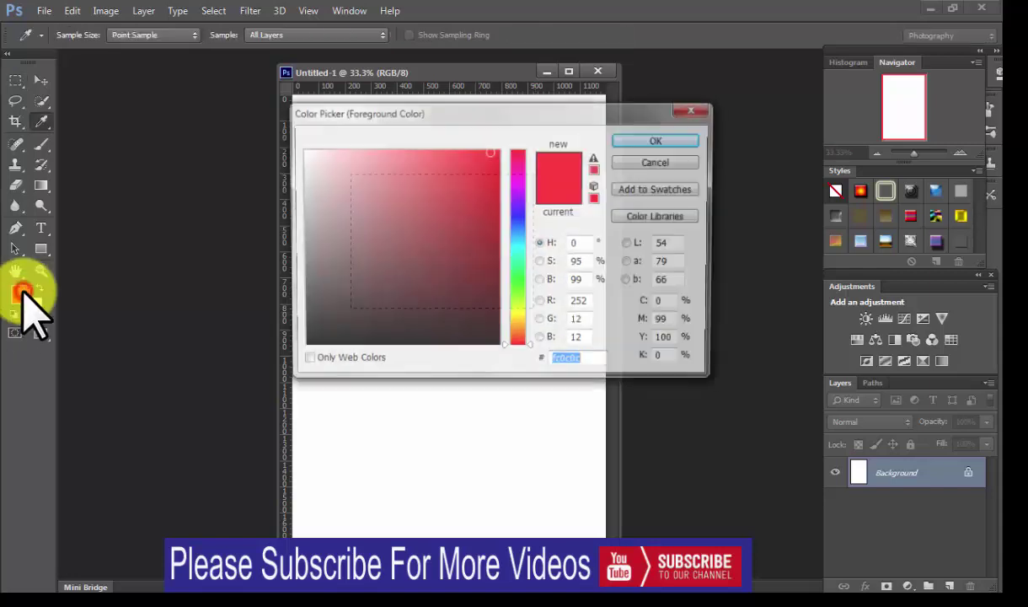
mouse_move(590, 114)
mouse_down()
mouse_move(785, 228)
mouse_move(845, 224)
mouse_up()
click(746, 263)
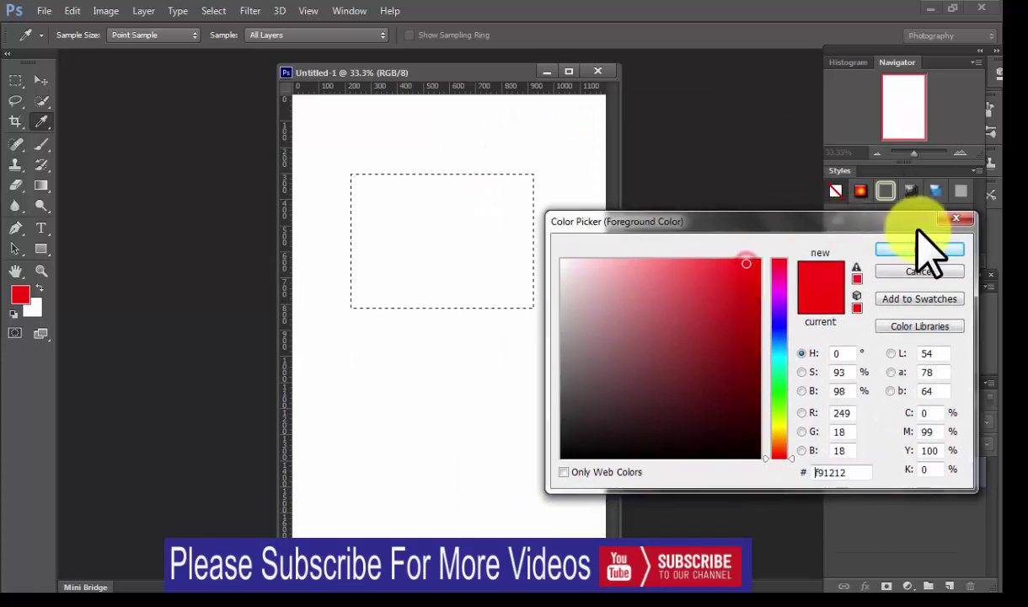
click(911, 250)
key(m)
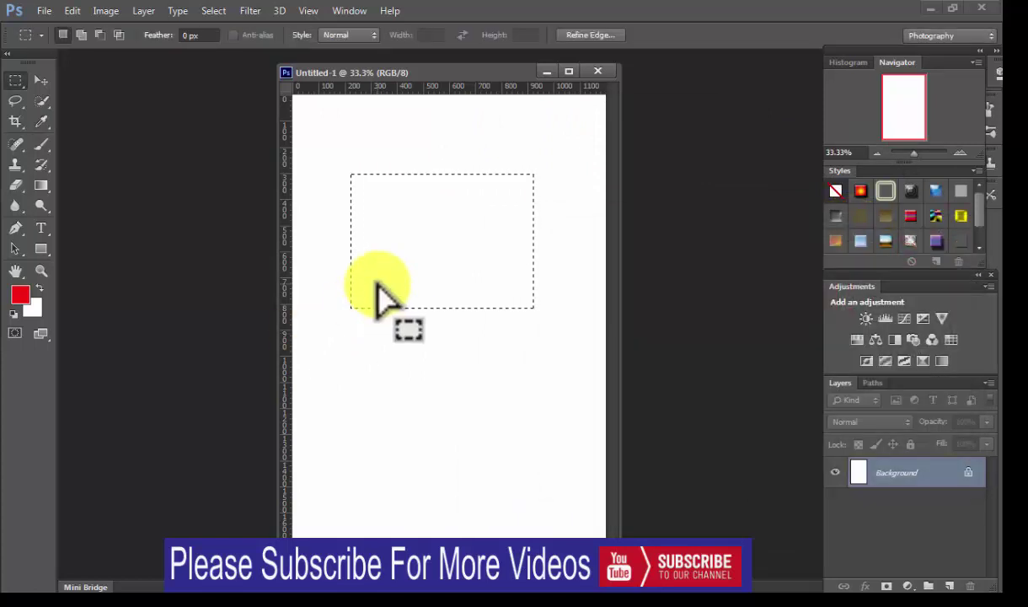
key(alt+BackSpace)
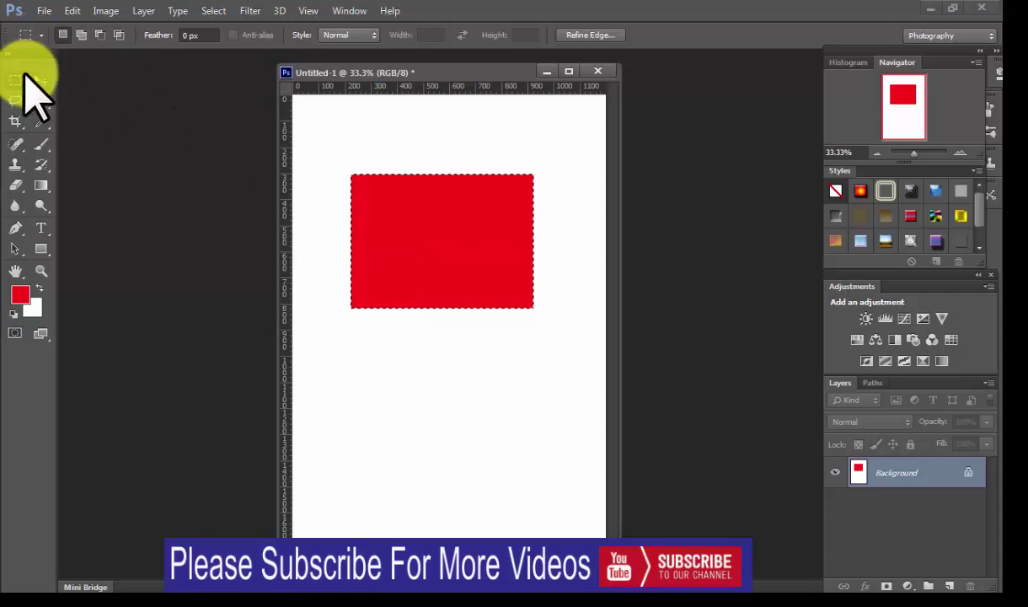
click(34, 76)
drag(374, 230, 426, 257)
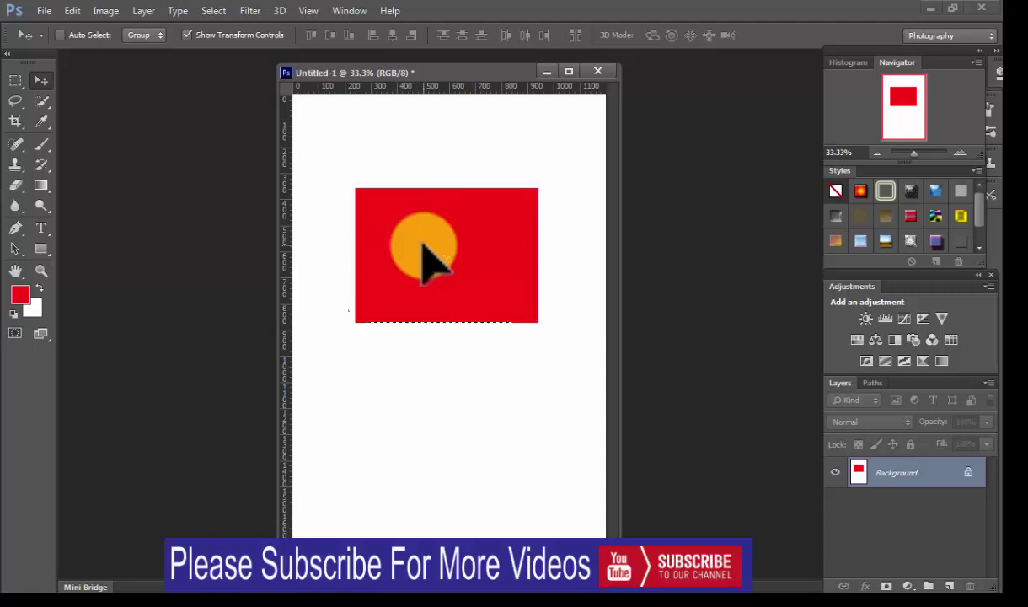
drag(424, 253, 497, 272)
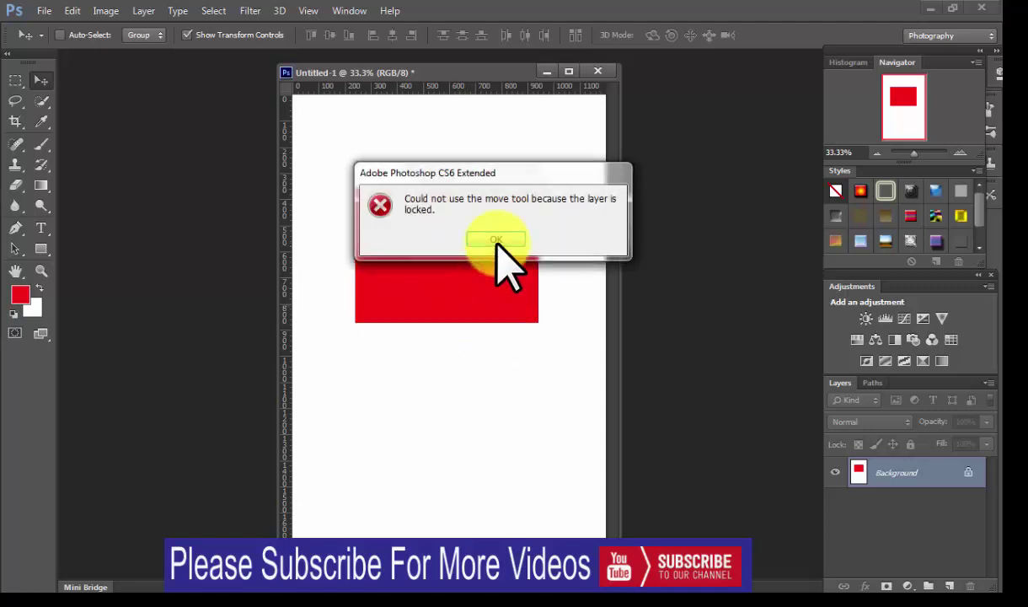
click(493, 239)
click(459, 340)
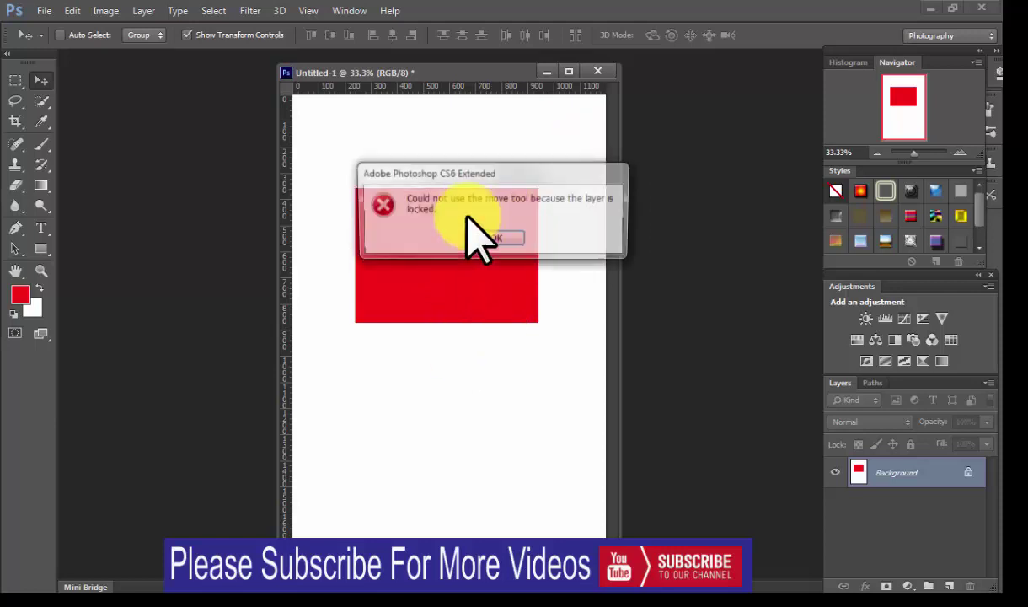
click(500, 237)
click(476, 257)
click(514, 239)
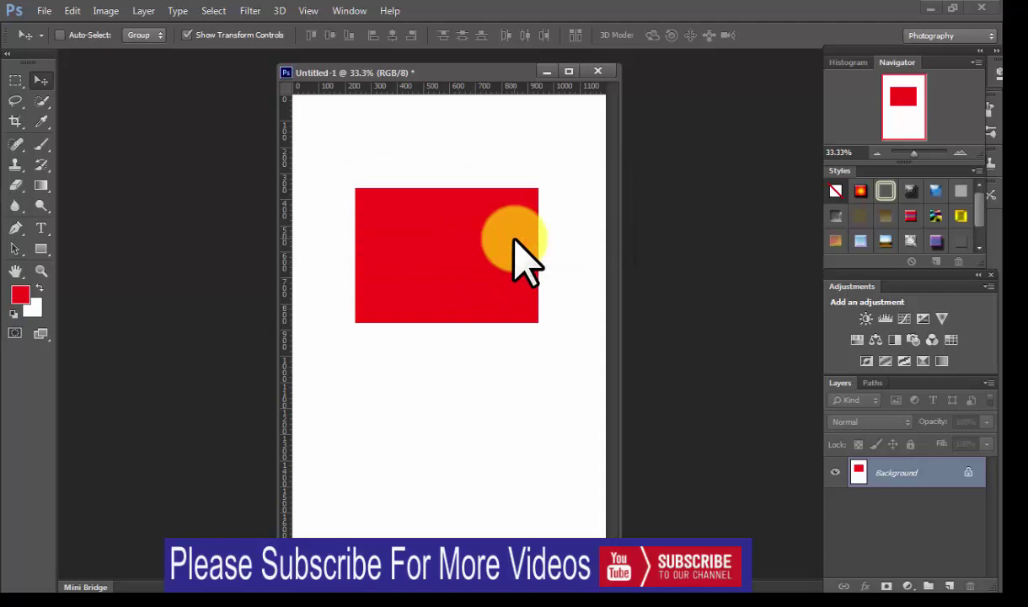
click(513, 239)
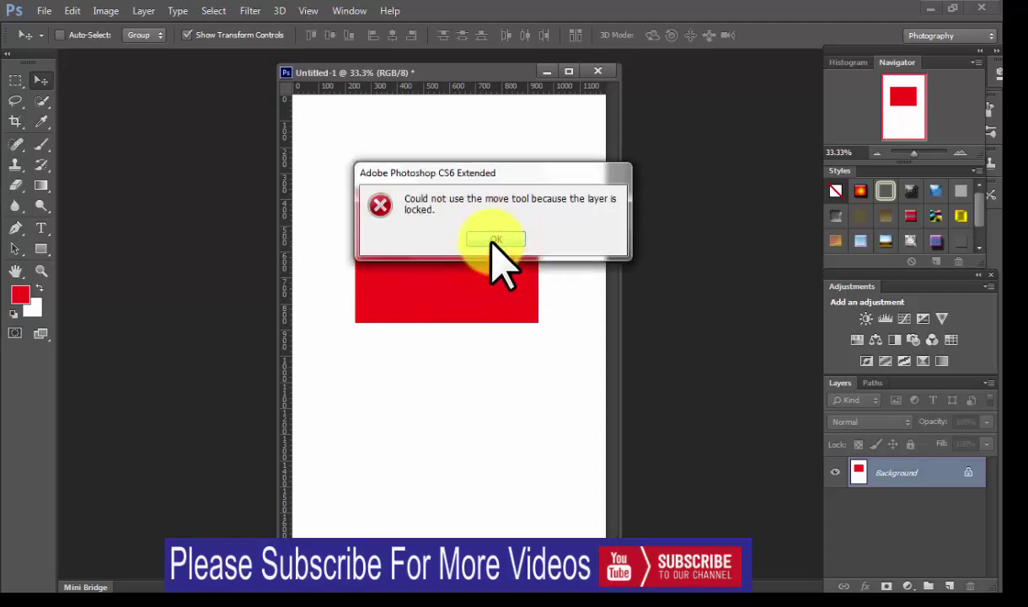
click(494, 240)
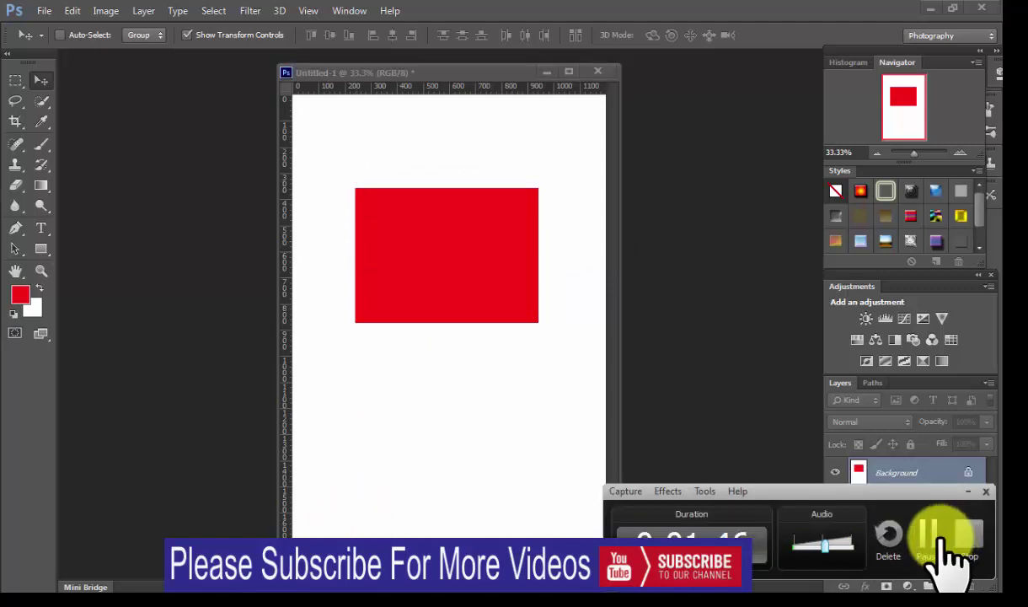
click(927, 536)
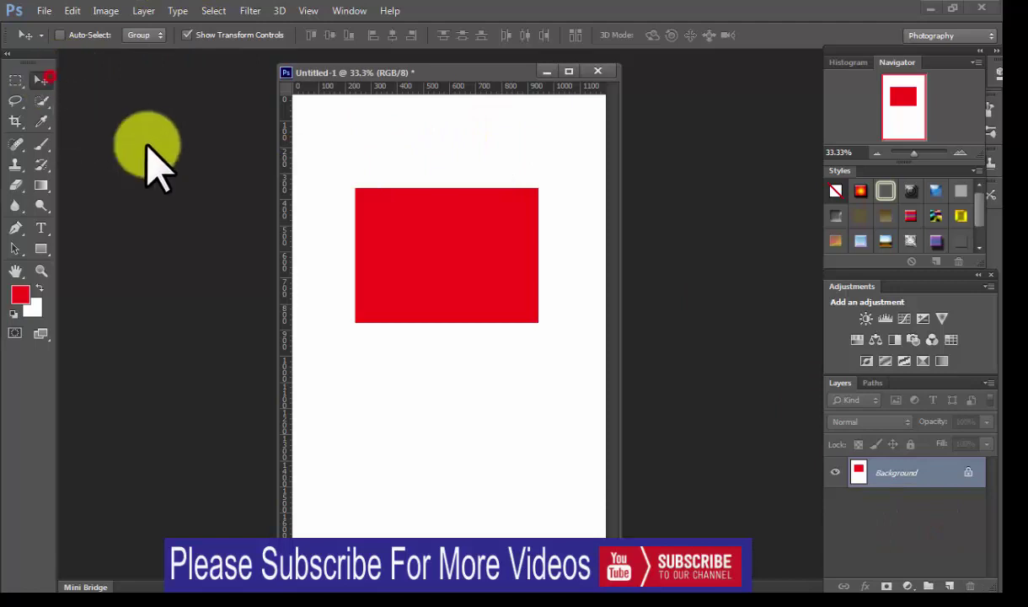
drag(396, 212, 442, 217)
click(499, 235)
click(433, 266)
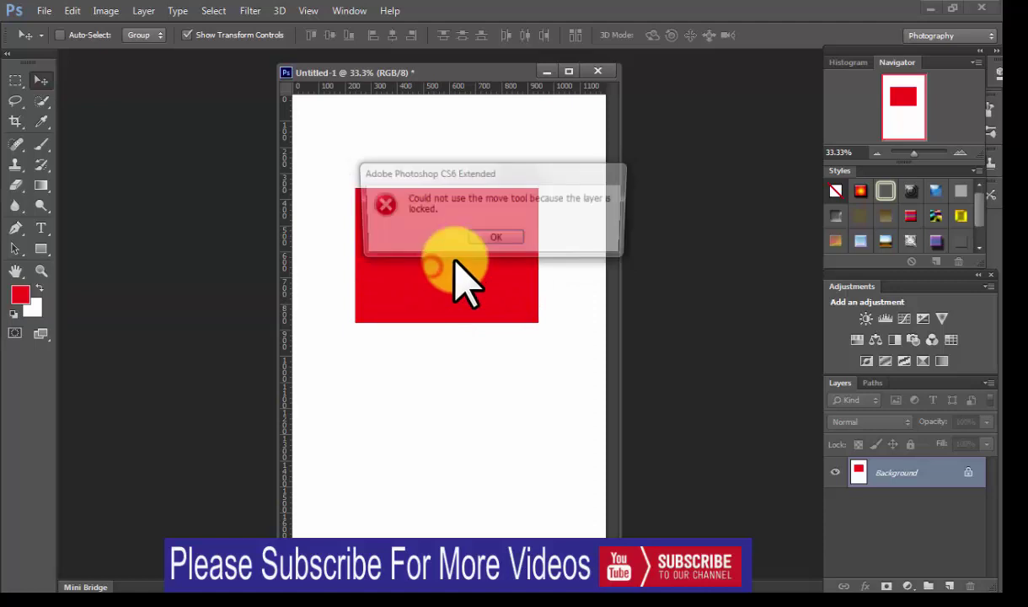
click(513, 240)
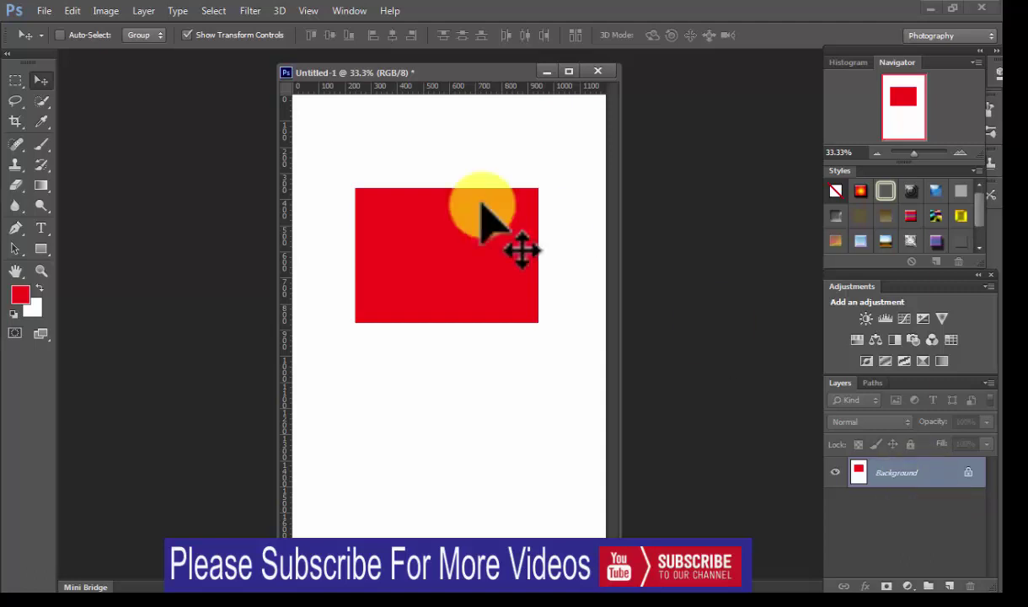
click(459, 275)
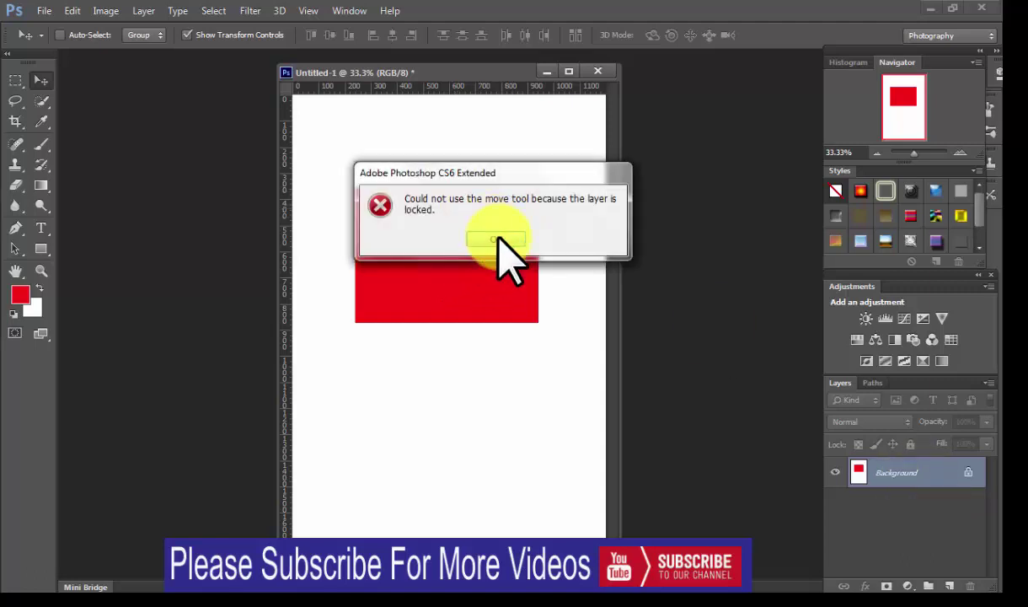
click(496, 239)
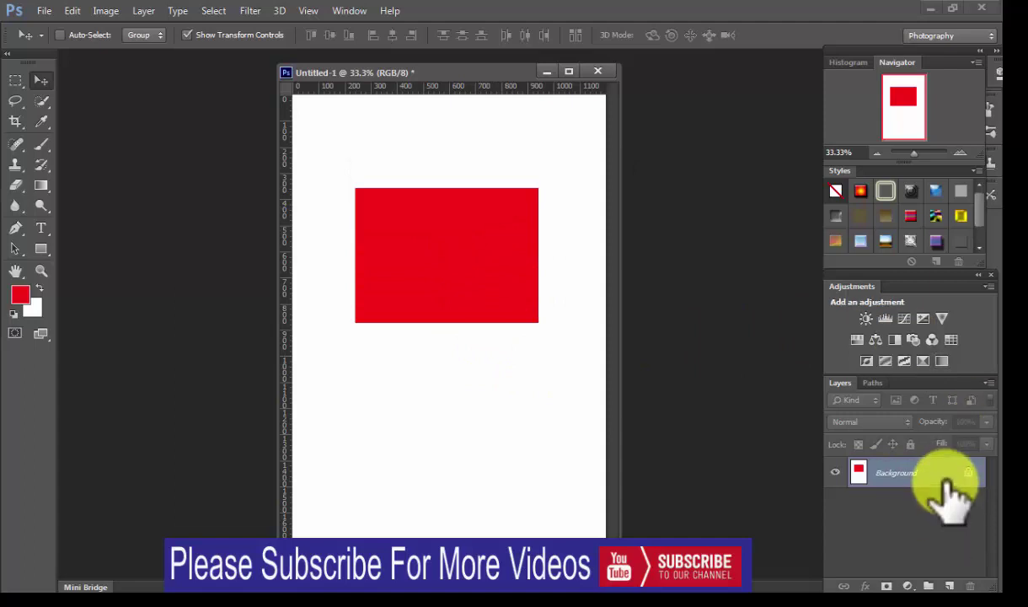
Duplicate the Background layer twice and shift the top copy slightly
mouse_move(941, 475)
mouse_down()
mouse_move(925, 565)
mouse_move(947, 584)
mouse_up()
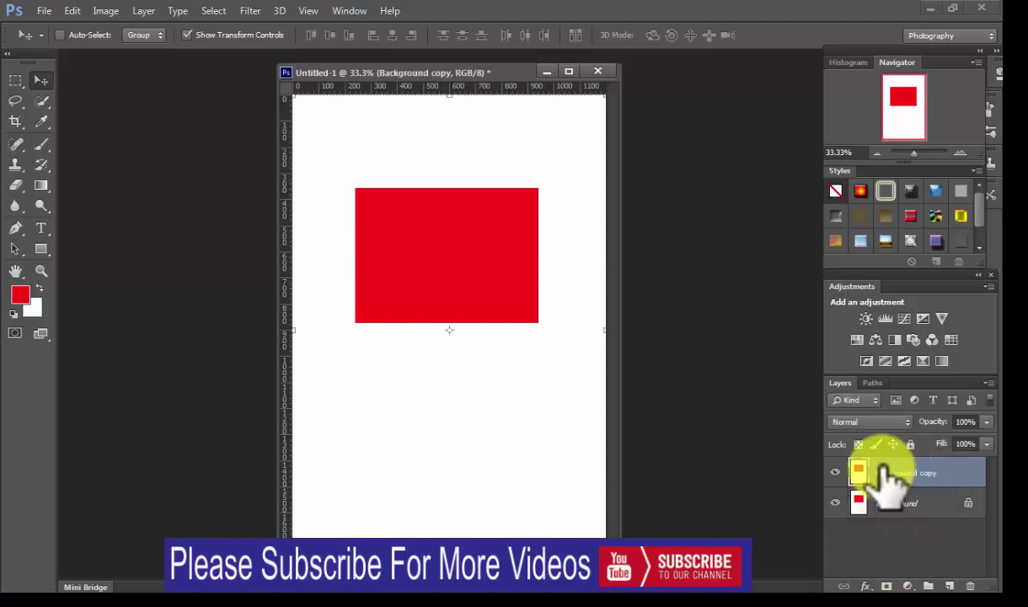
key(ctrl+j)
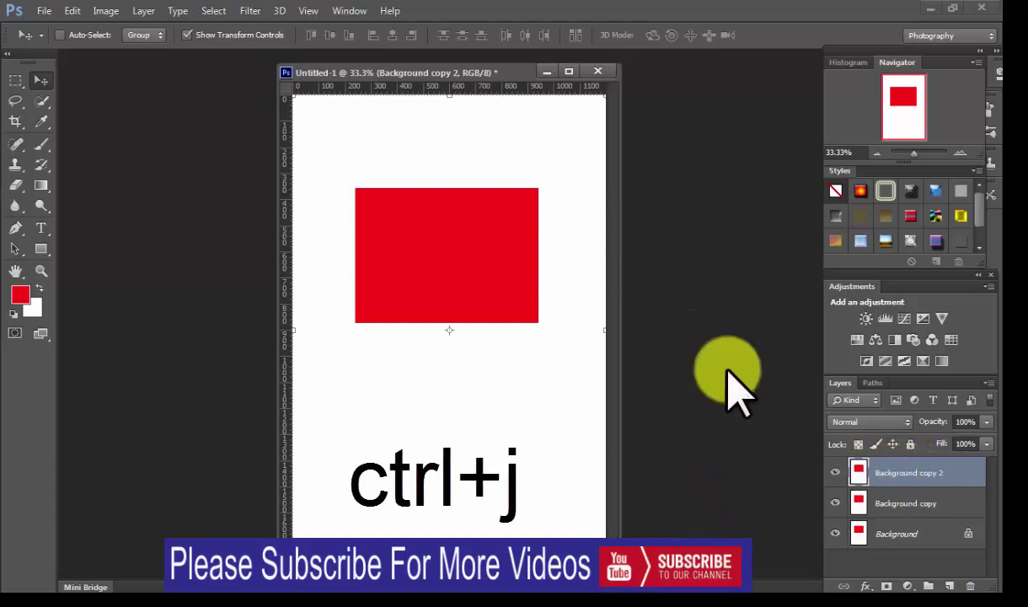
mouse_move(471, 247)
mouse_down()
mouse_move(493, 251)
mouse_move(498, 213)
mouse_move(530, 202)
mouse_move(457, 306)
mouse_move(454, 329)
mouse_move(458, 281)
mouse_up()
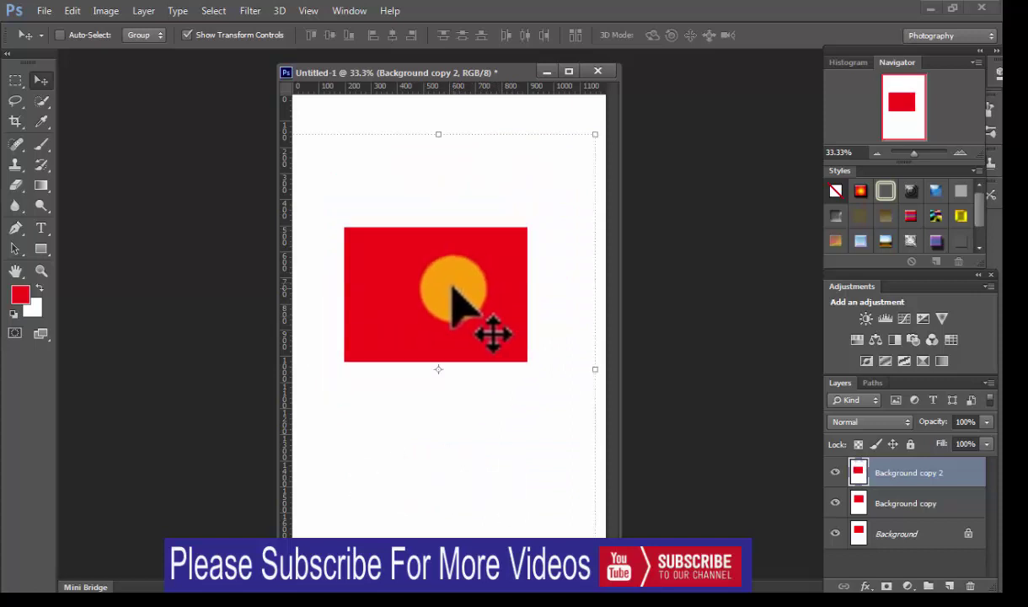
Hide the layer copies and revert to the original Untitled-1 History snapshot
click(835, 472)
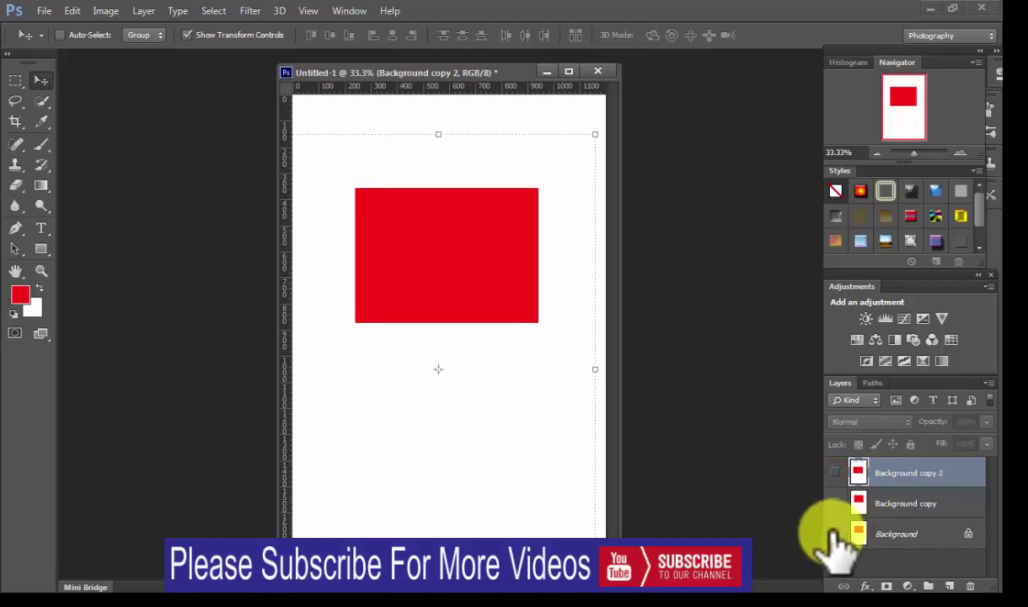
click(835, 533)
click(835, 533)
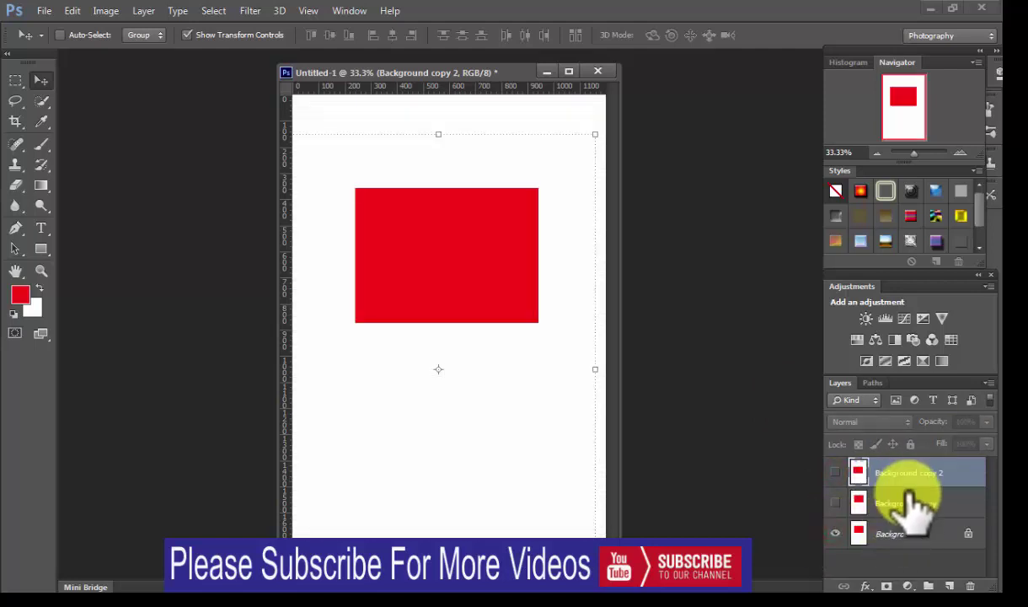
click(952, 99)
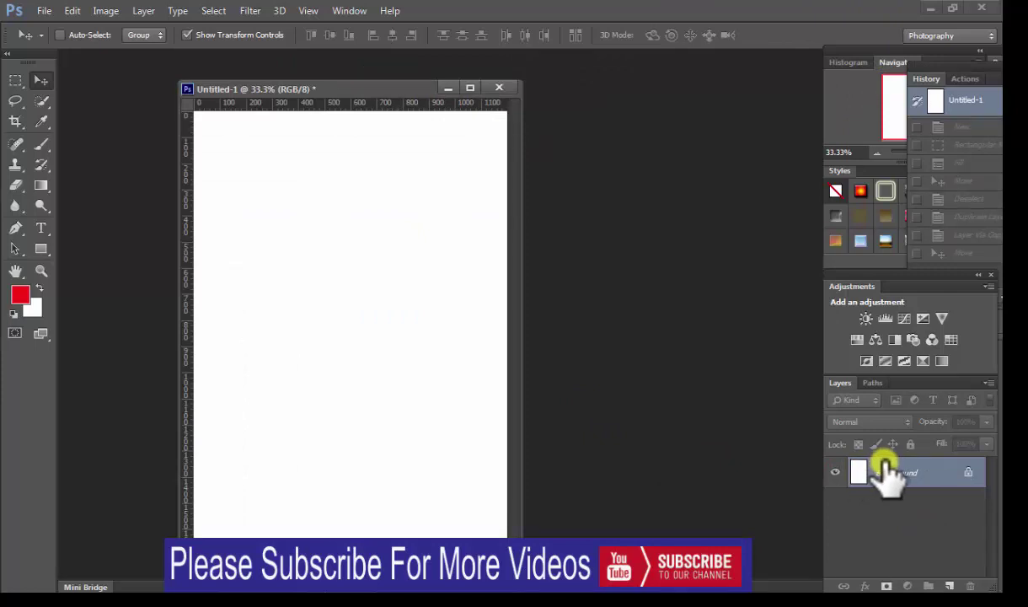
Add Layer 1, fill a rectangle in the upper page with red, then deselect
key(ctrl+j)
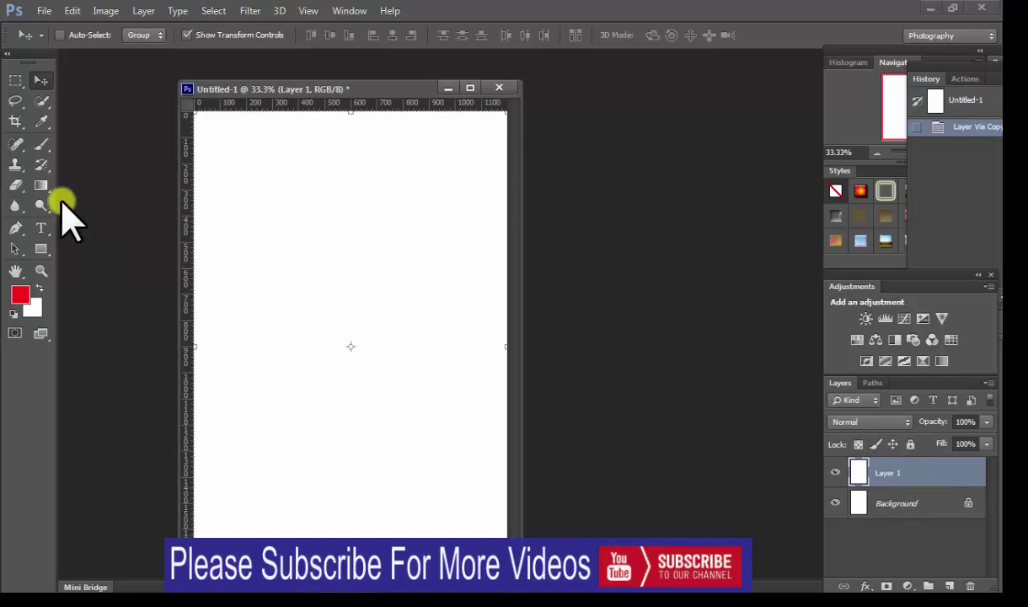
click(15, 80)
mouse_move(265, 193)
mouse_down()
mouse_move(348, 236)
mouse_move(433, 306)
mouse_up()
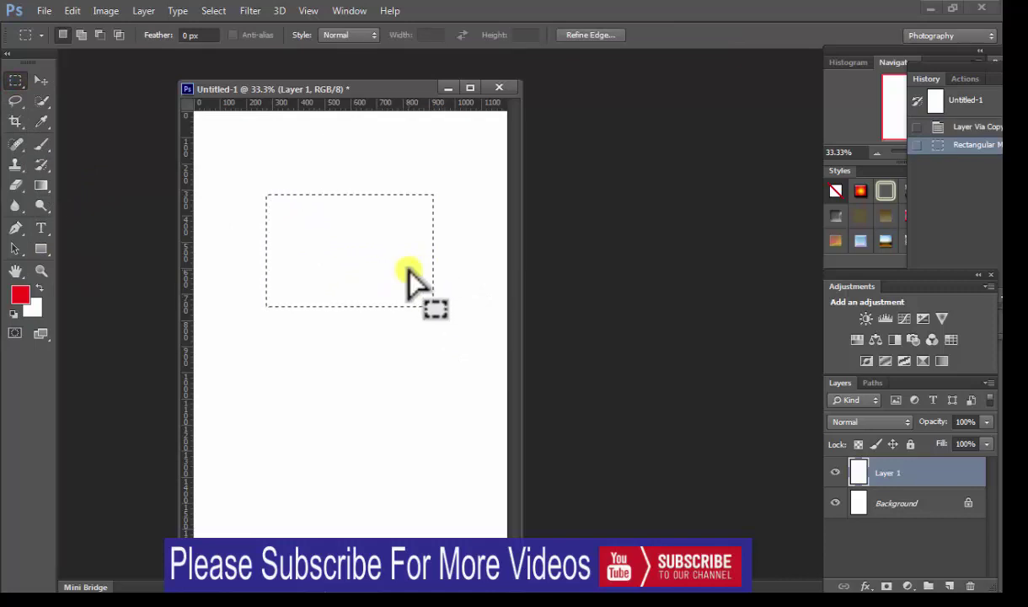
key(alt+BackSpace)
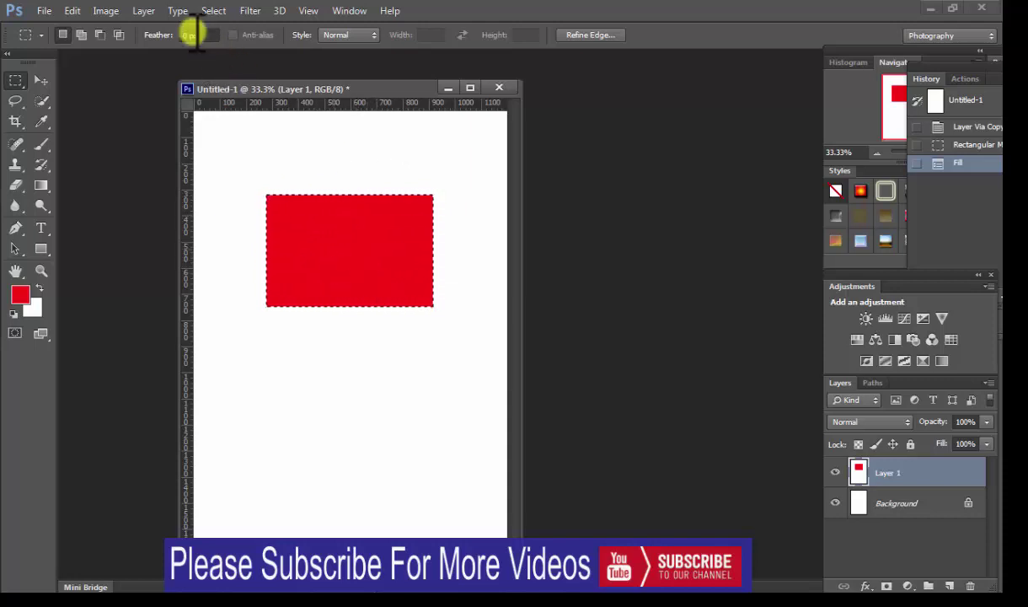
click(221, 11)
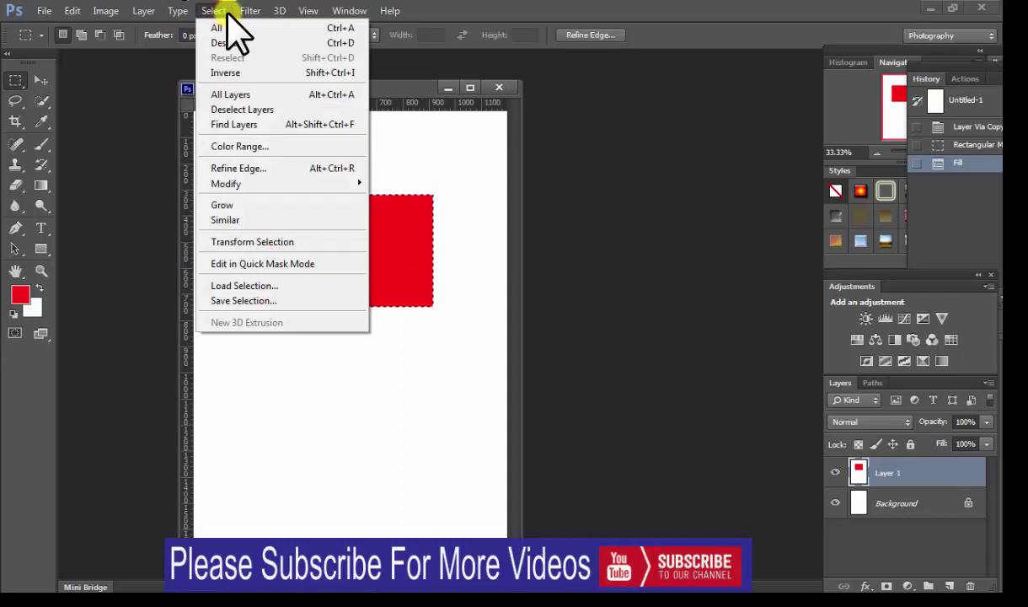
click(236, 41)
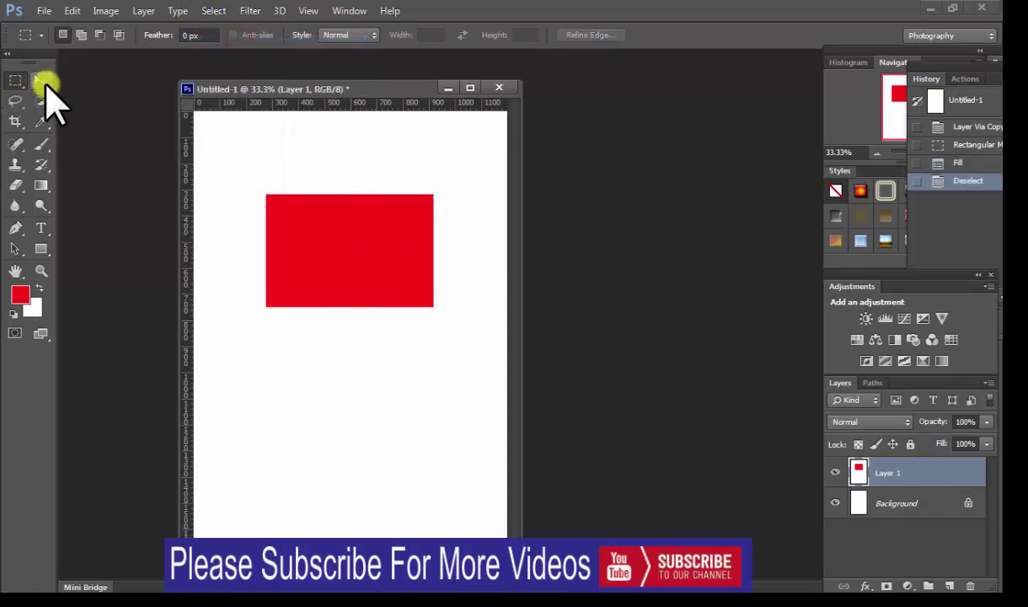
Drag the red rectangle down the page, then build an Add-to-selection marquee at top-left
click(41, 80)
mouse_move(349, 245)
mouse_down()
mouse_move(343, 234)
mouse_move(319, 320)
mouse_move(362, 257)
mouse_move(368, 264)
mouse_move(367, 209)
mouse_move(355, 413)
mouse_move(335, 496)
mouse_move(301, 488)
mouse_move(378, 425)
mouse_move(390, 436)
mouse_move(282, 398)
mouse_move(355, 449)
mouse_move(355, 487)
mouse_up()
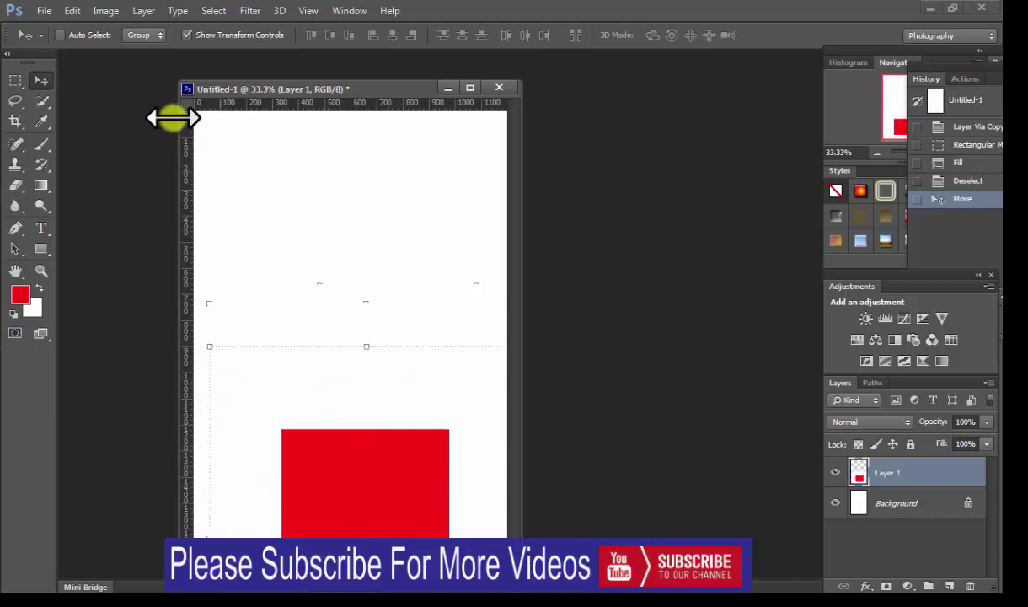
click(18, 85)
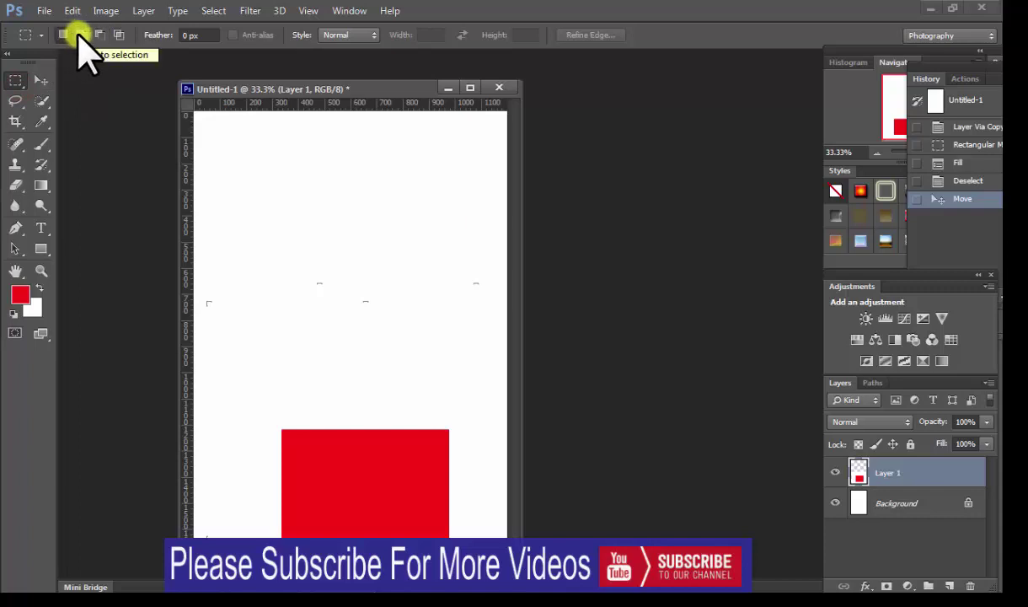
click(81, 34)
drag(247, 159, 337, 234)
drag(295, 196, 372, 263)
click(352, 252)
Add more overlapping rectangles, extending the staircase selection down-right and adding an upper-right block
drag(402, 296, 494, 403)
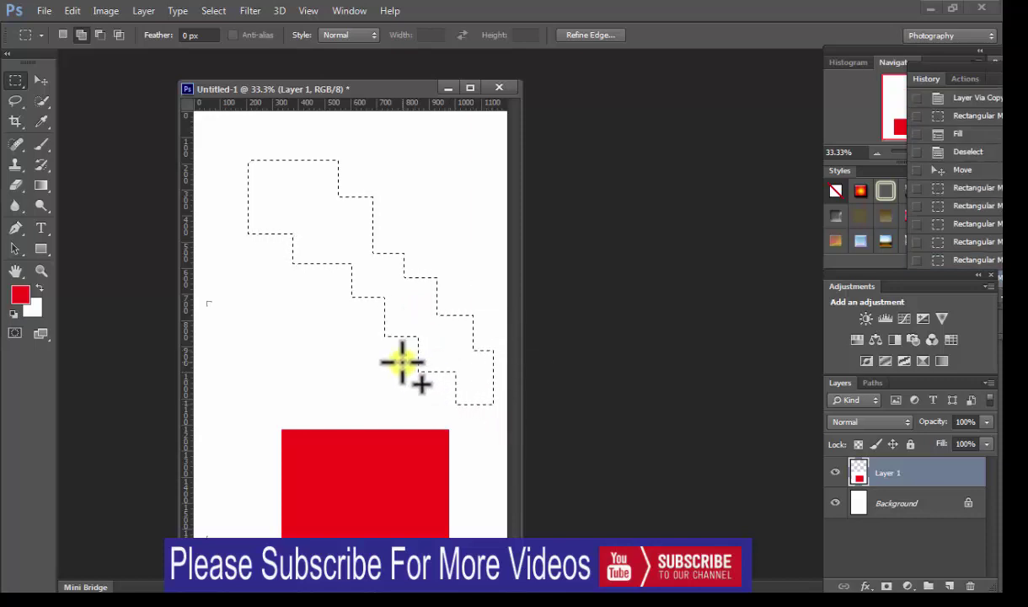
drag(407, 362, 427, 376)
drag(282, 254, 334, 290)
click(385, 171)
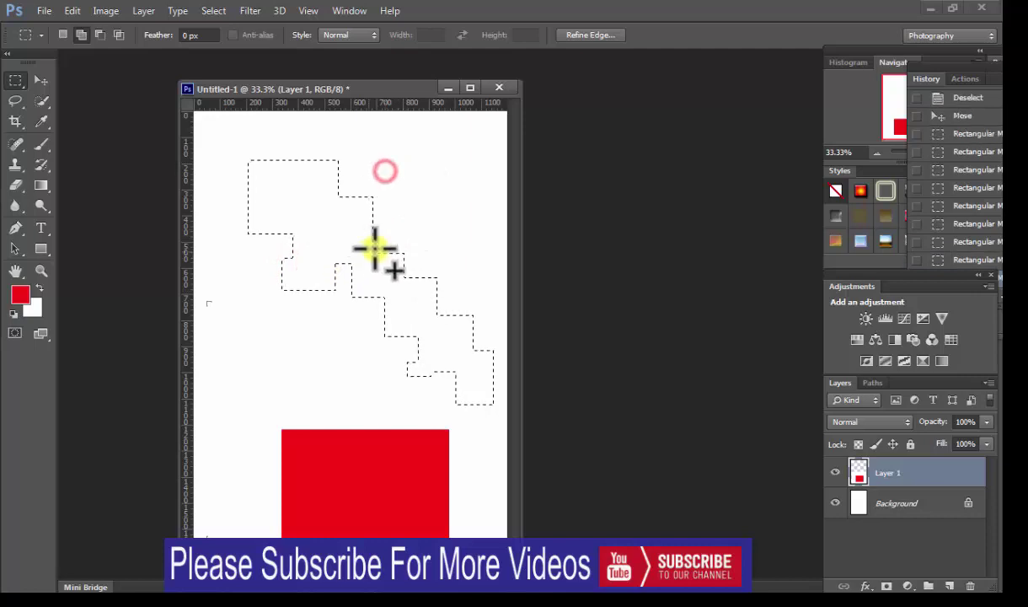
drag(368, 155, 463, 210)
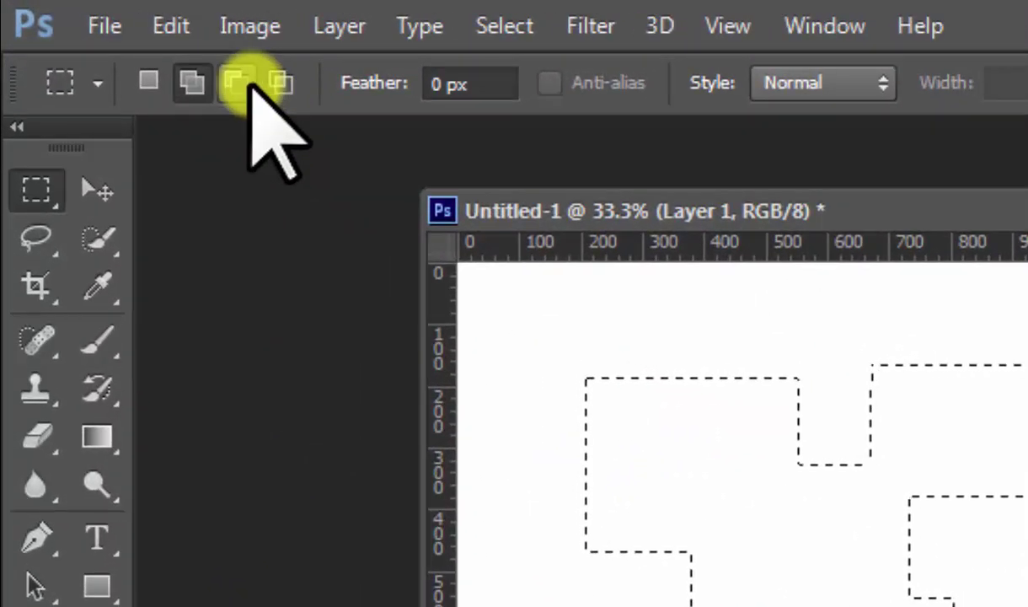
Subtract rectangles over the top-left and top-right blocks to narrow the staircase selection
click(244, 83)
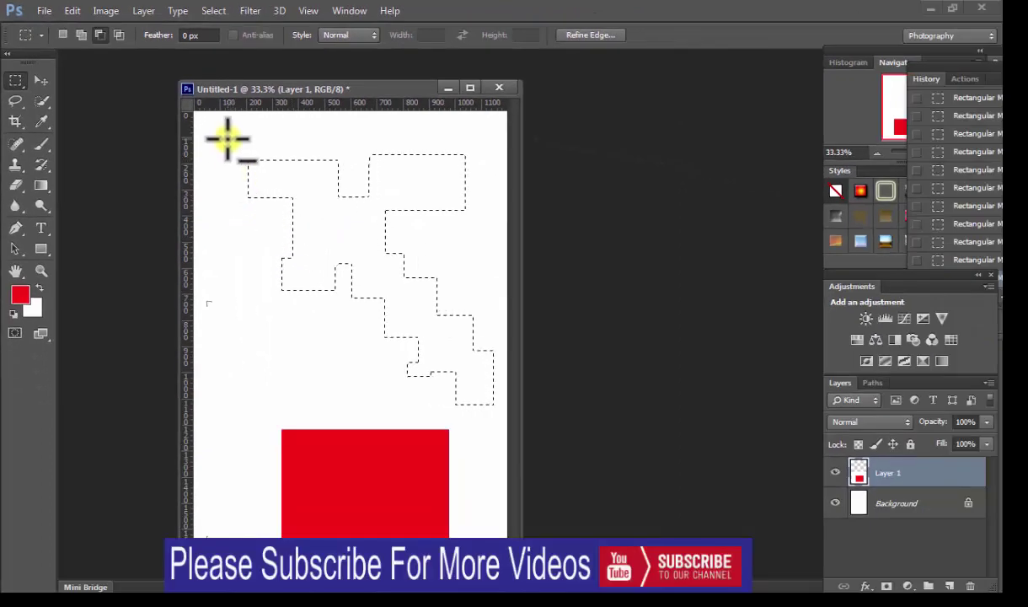
drag(227, 138, 289, 198)
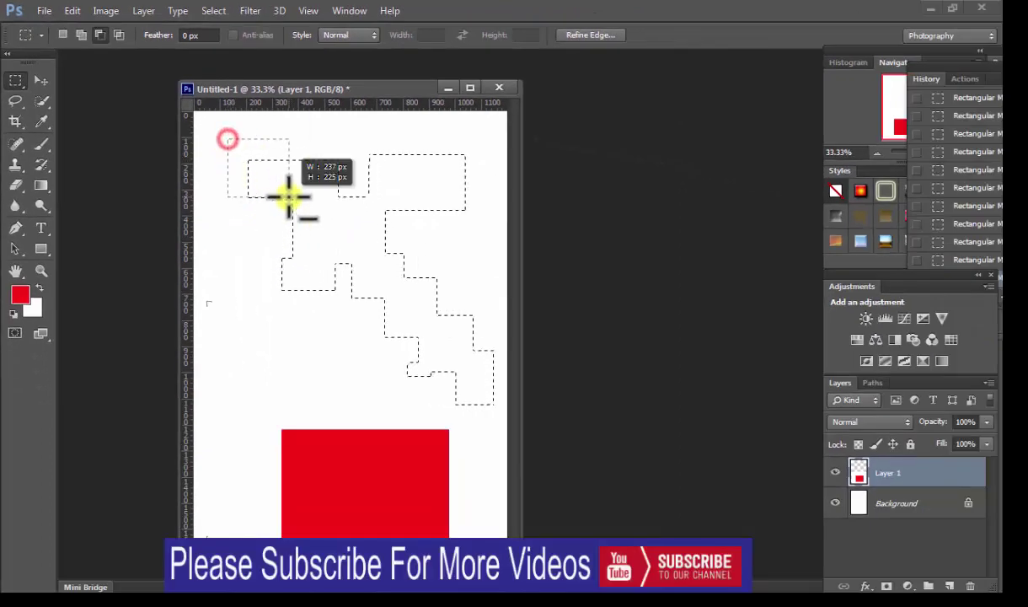
drag(276, 141, 339, 193)
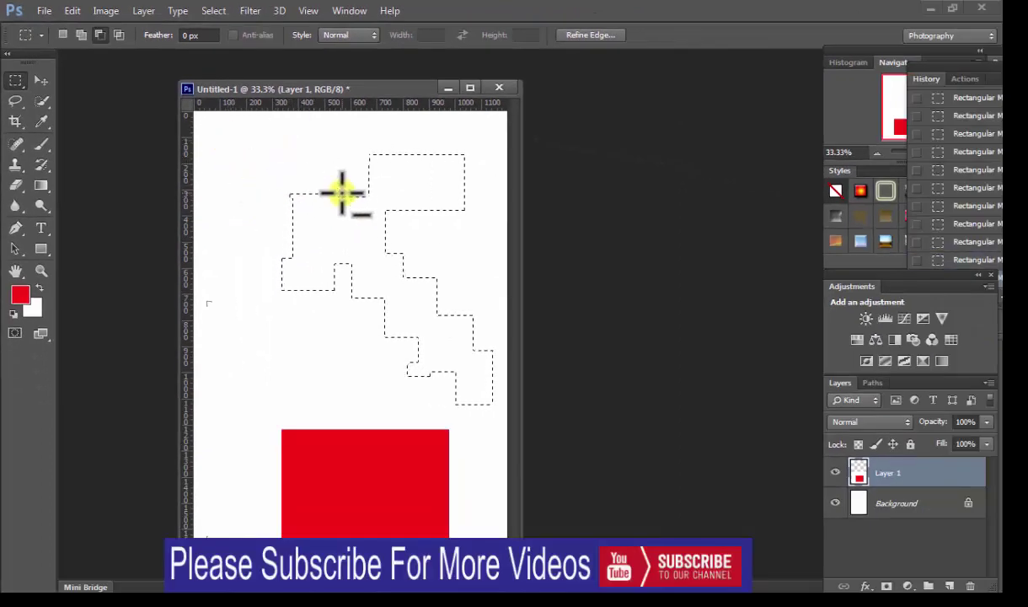
drag(346, 135, 432, 209)
drag(414, 150, 491, 216)
mouse_move(376, 167)
mouse_down()
mouse_move(411, 274)
mouse_move(458, 287)
mouse_up()
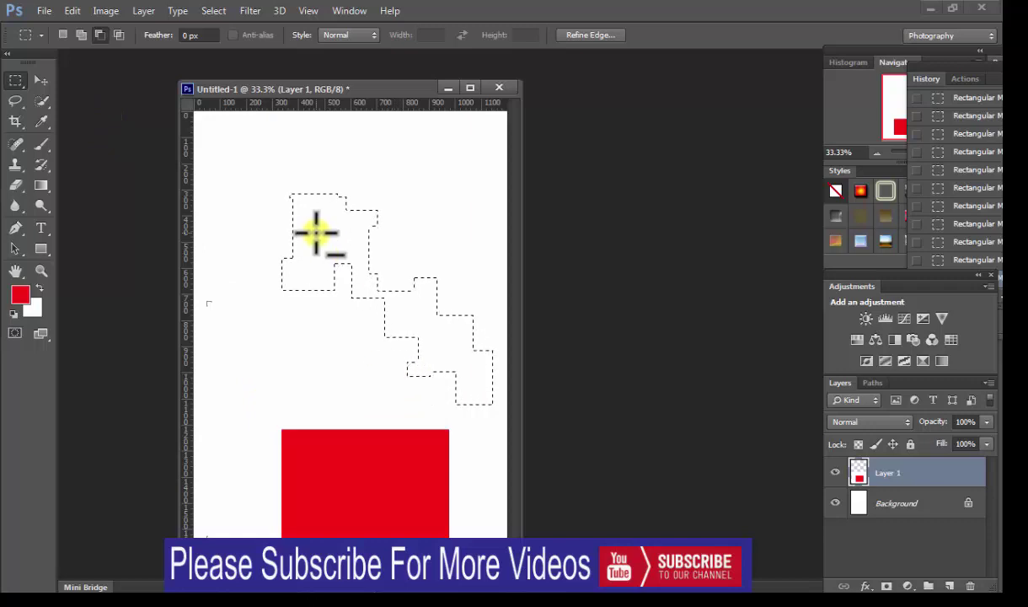
Fill the stepped selection with red, then try an Intersect with selection rectangle
key(alt+BackSpace)
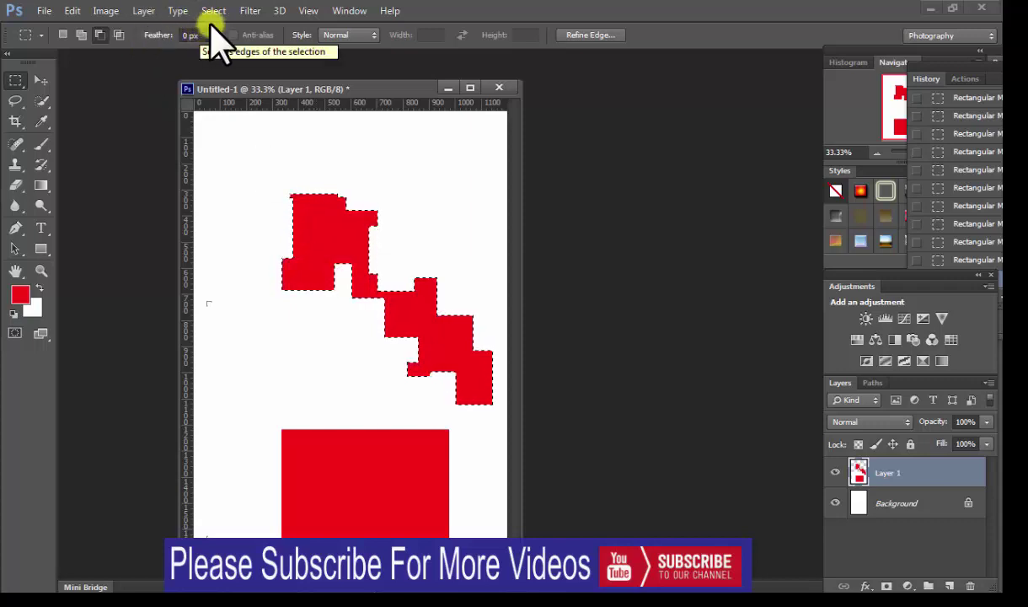
click(118, 34)
drag(266, 174, 377, 243)
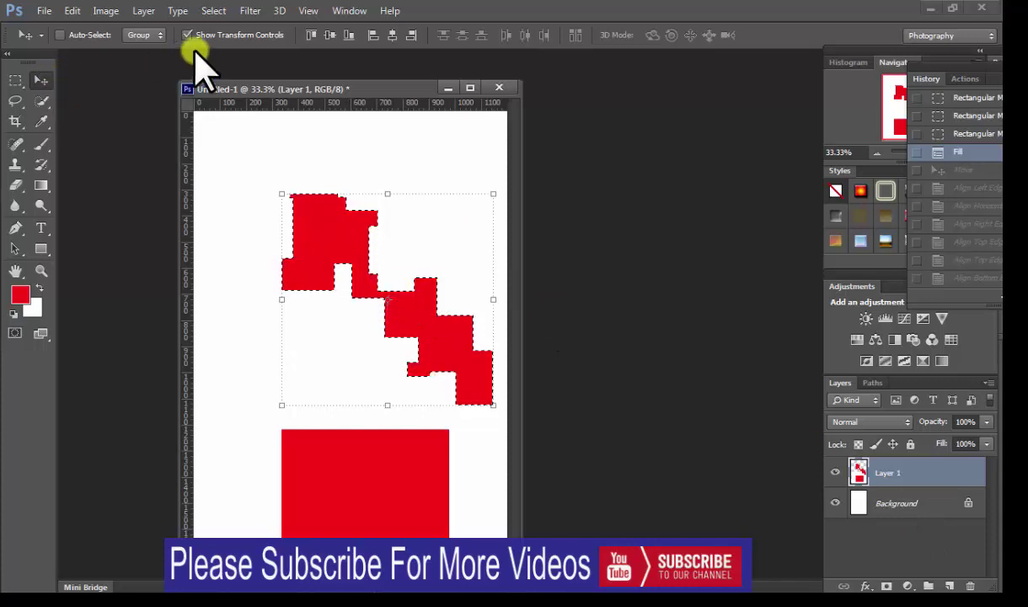
Apply the Move tool's top, centre, bottom, left and right align options to Layer 1
click(310, 36)
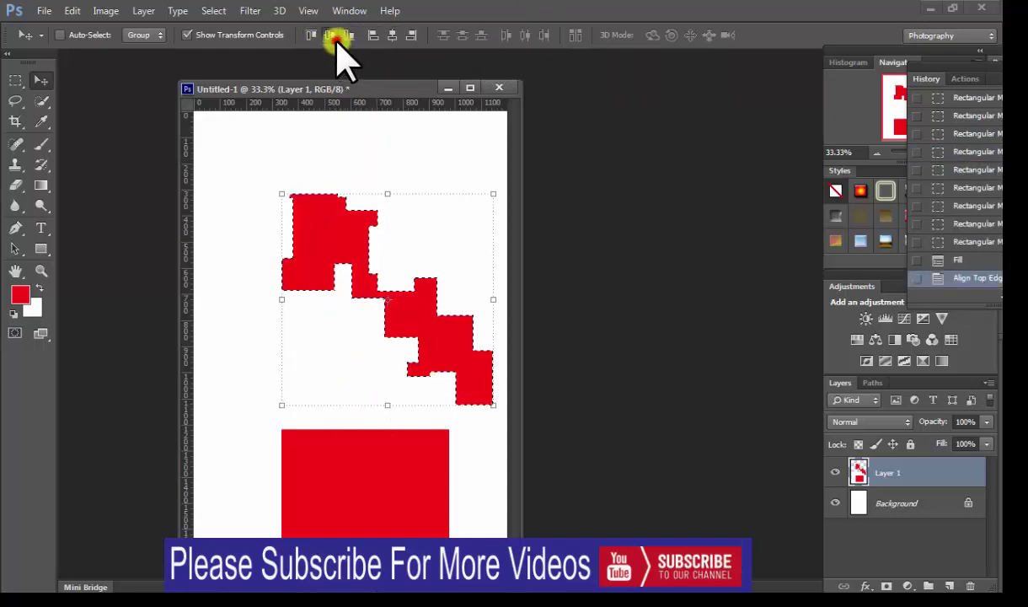
click(330, 36)
click(349, 35)
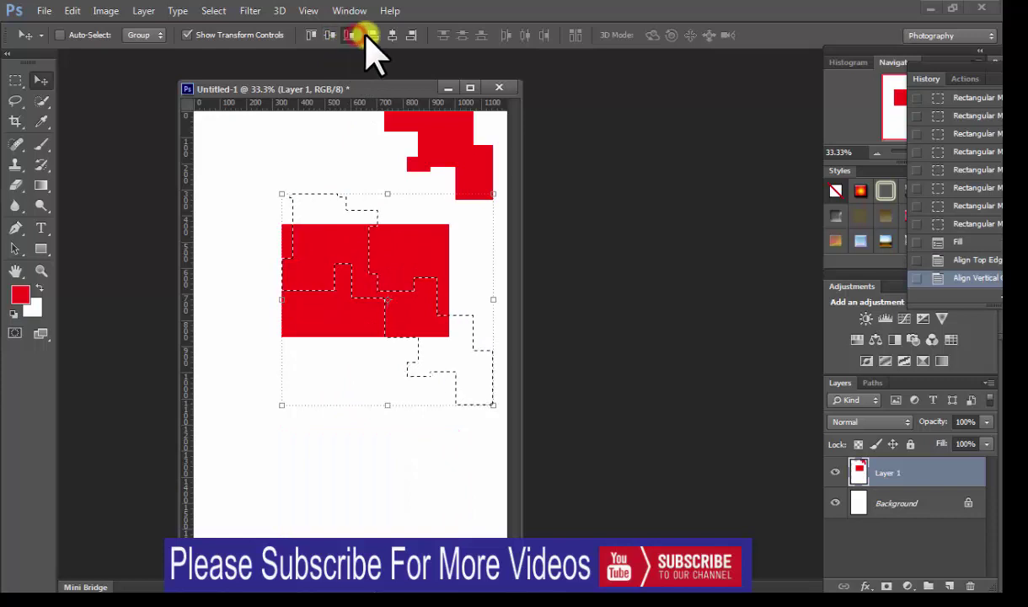
click(373, 35)
click(392, 36)
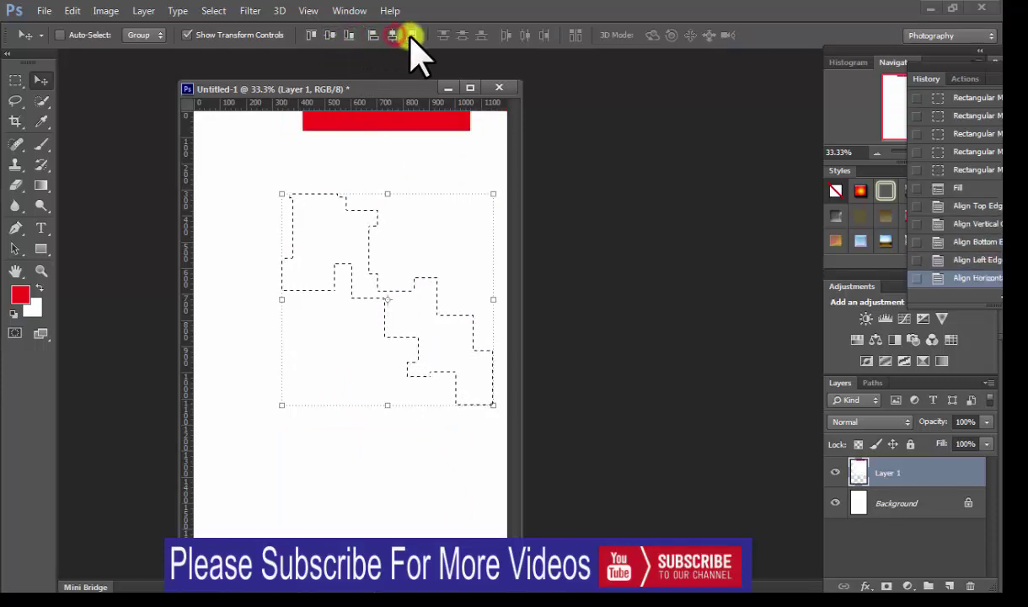
click(312, 35)
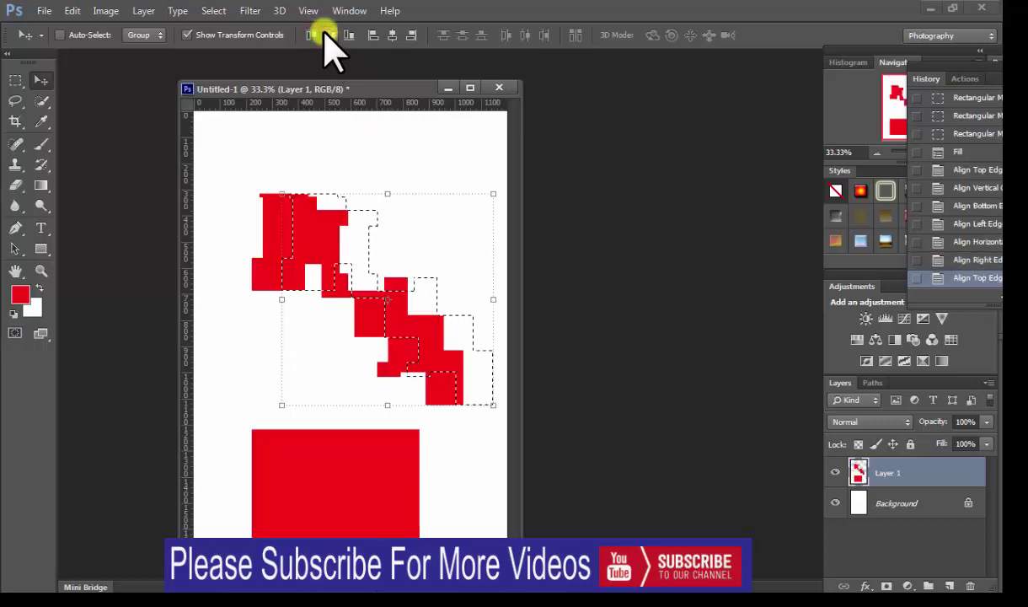
click(328, 35)
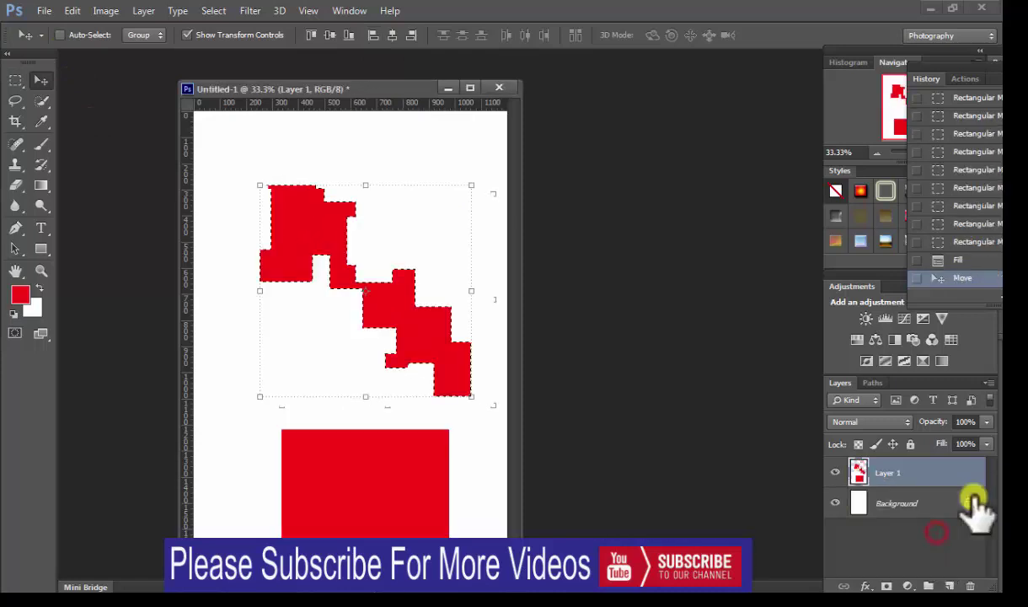
Delete Layer 1 through its context menu, then shift the selection outline down-left
right_click(891, 474)
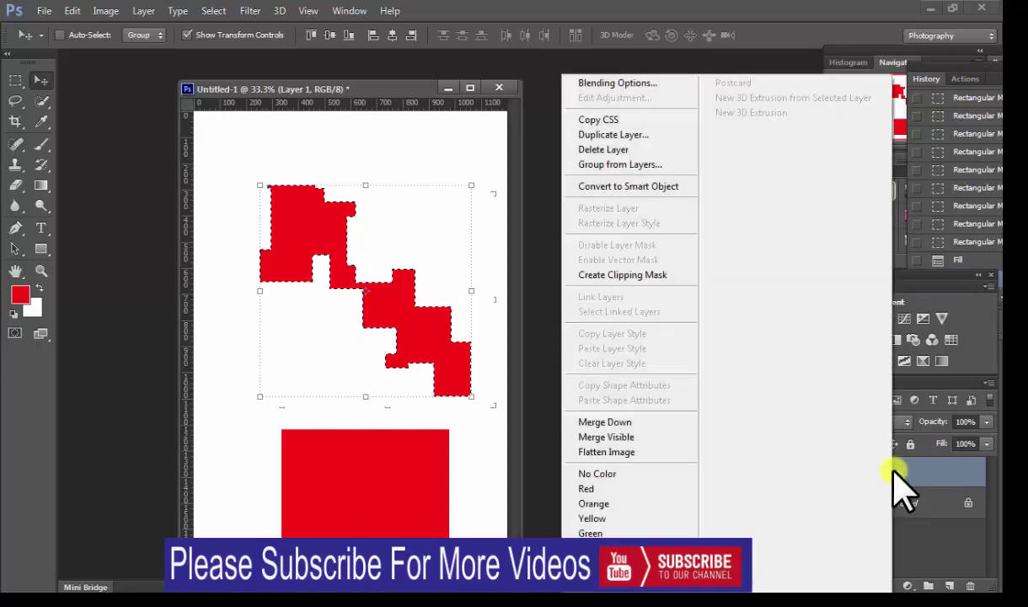
click(621, 149)
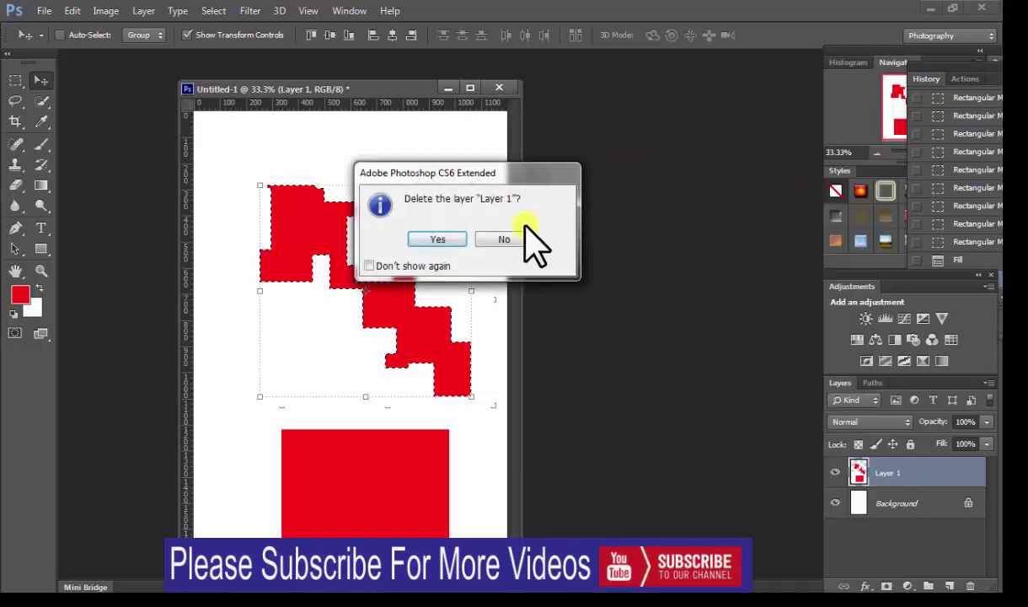
click(437, 239)
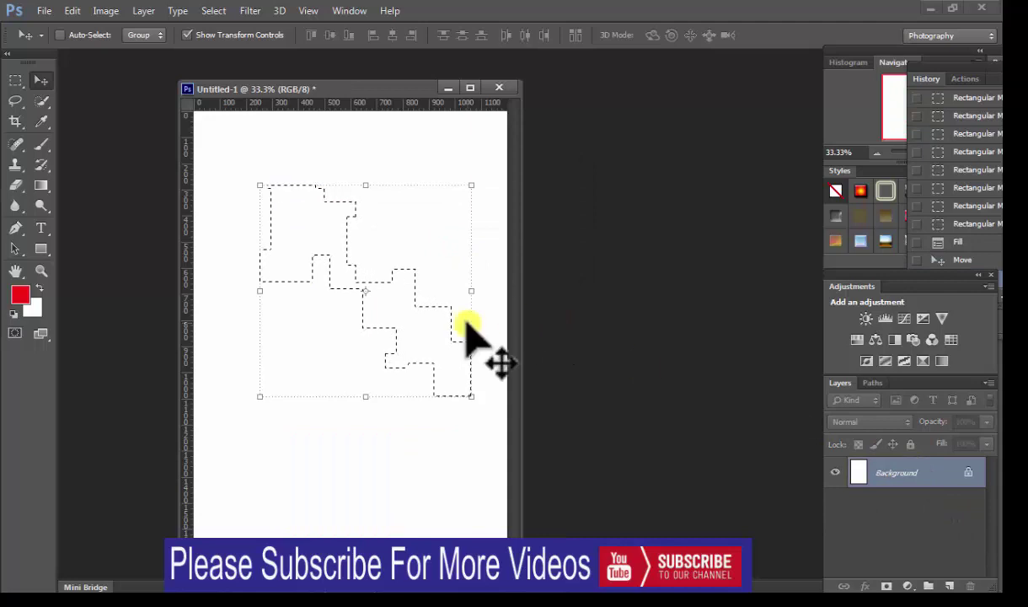
drag(434, 345, 416, 398)
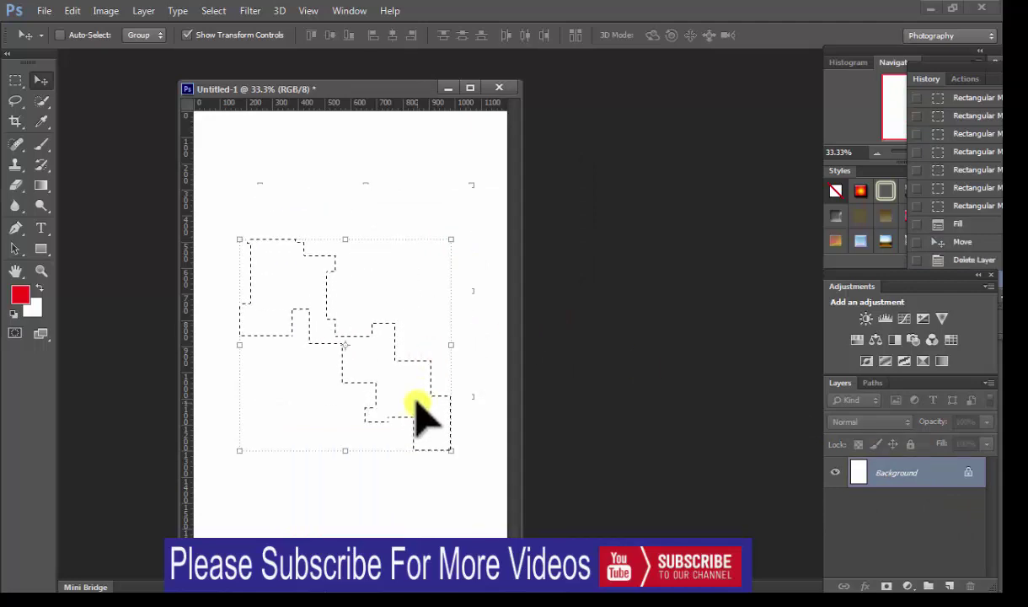
Dismiss the Fill dialog without filling and switch to the Rectangular Marquee Tool
key(shift+F5)
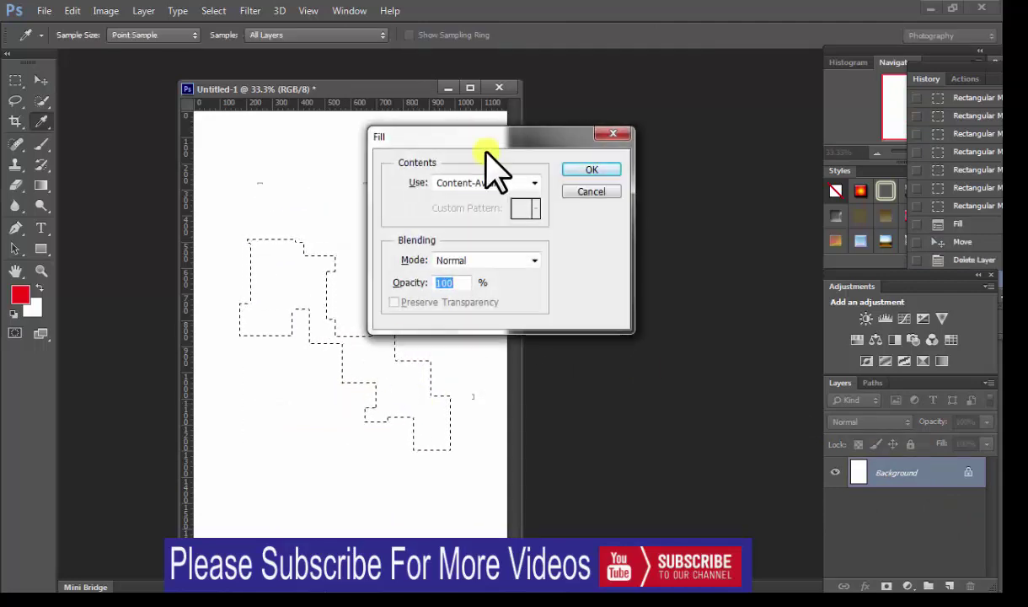
click(582, 192)
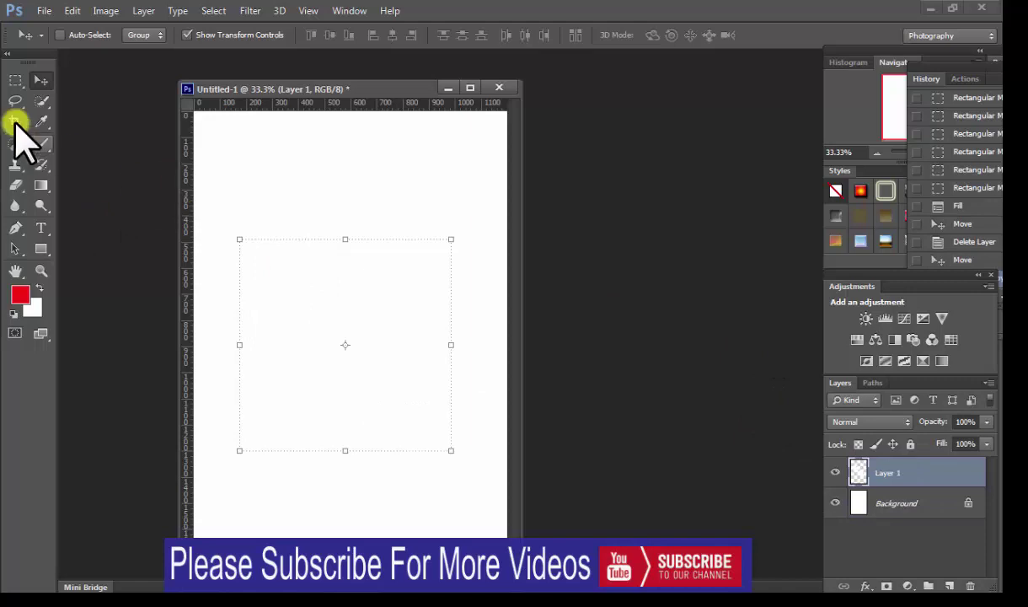
click(11, 83)
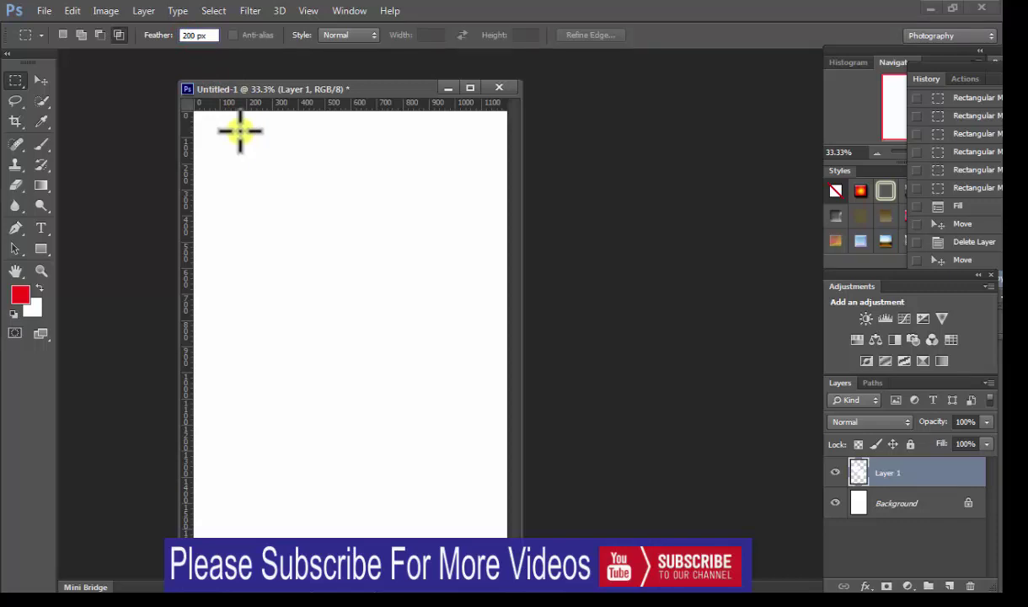
Draw a rectangular selection and set the Feather amount to 200 px
mouse_move(237, 226)
mouse_down()
mouse_move(365, 291)
mouse_move(442, 312)
mouse_up()
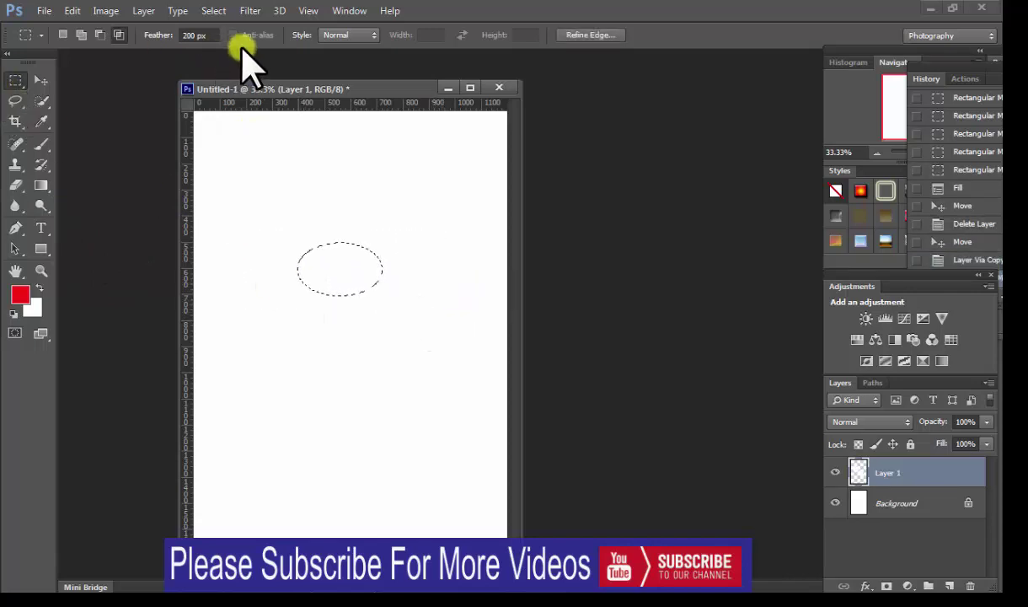
double_click(189, 35)
text(200)
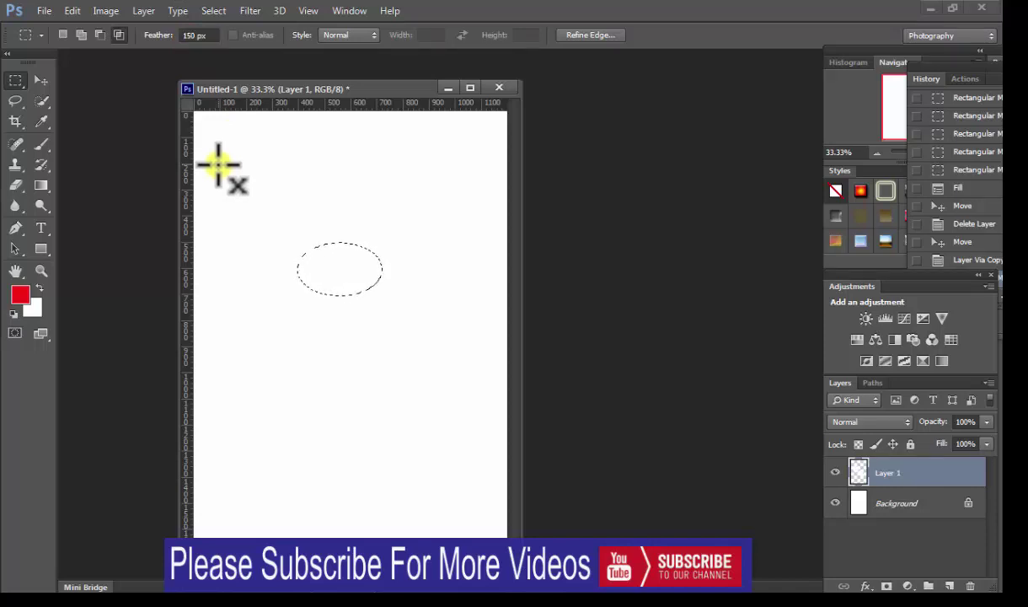
Draw two 200 px feathered rectangles, dismissing each no-pixels-selected warning
drag(274, 319, 365, 492)
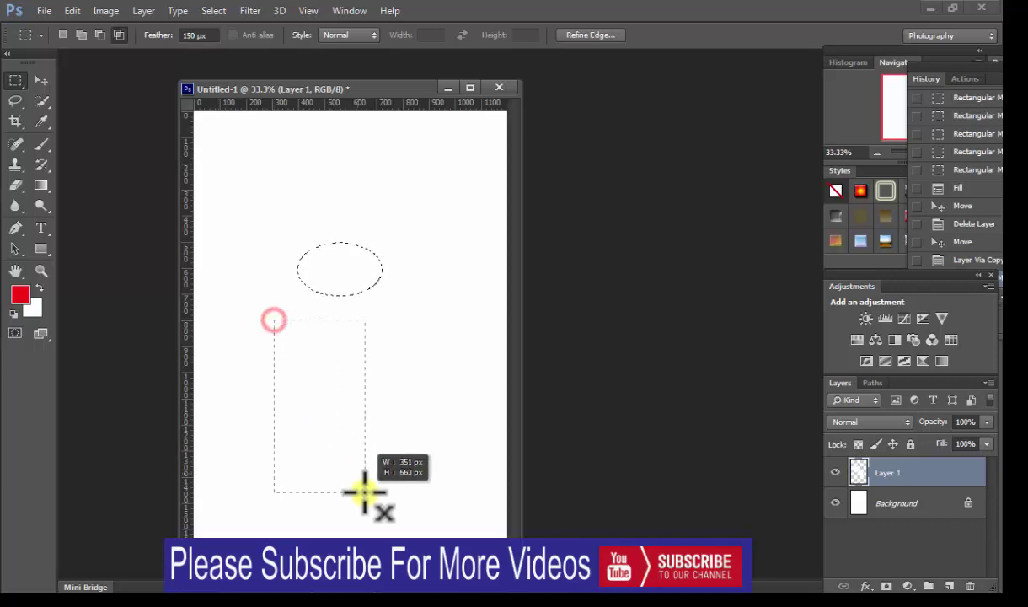
click(503, 236)
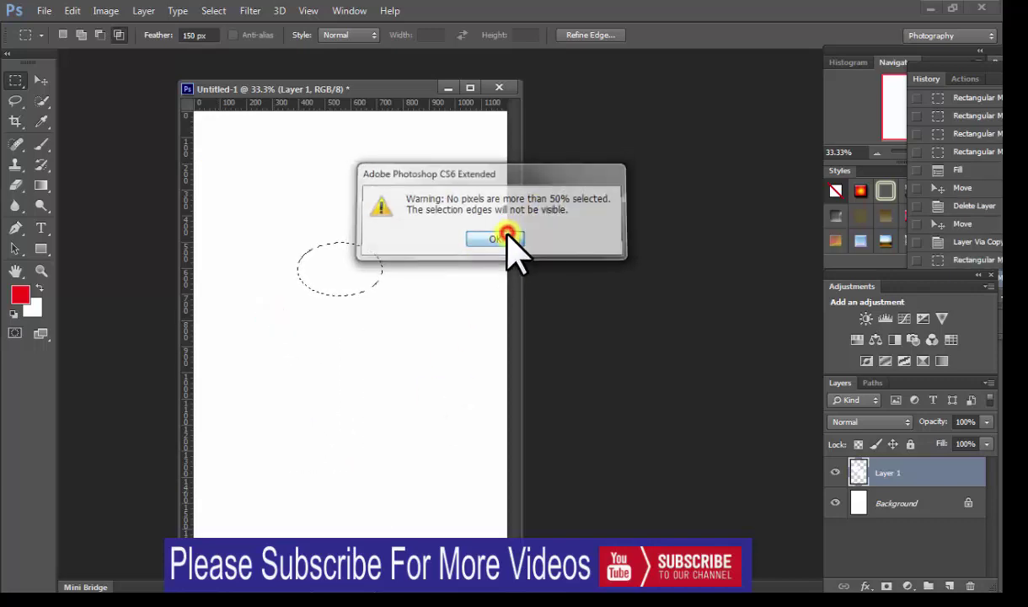
drag(356, 204, 420, 294)
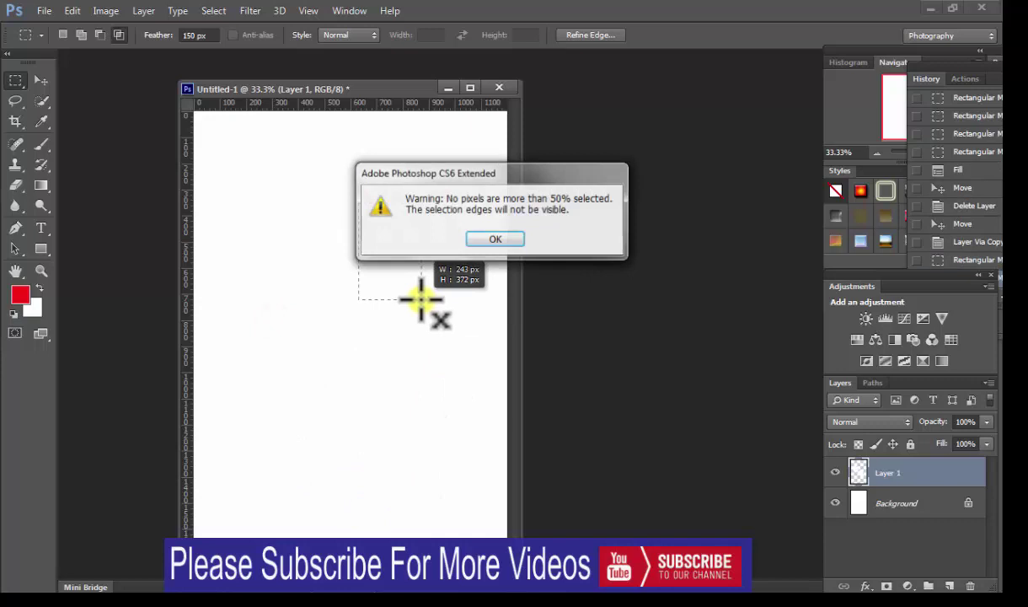
click(474, 239)
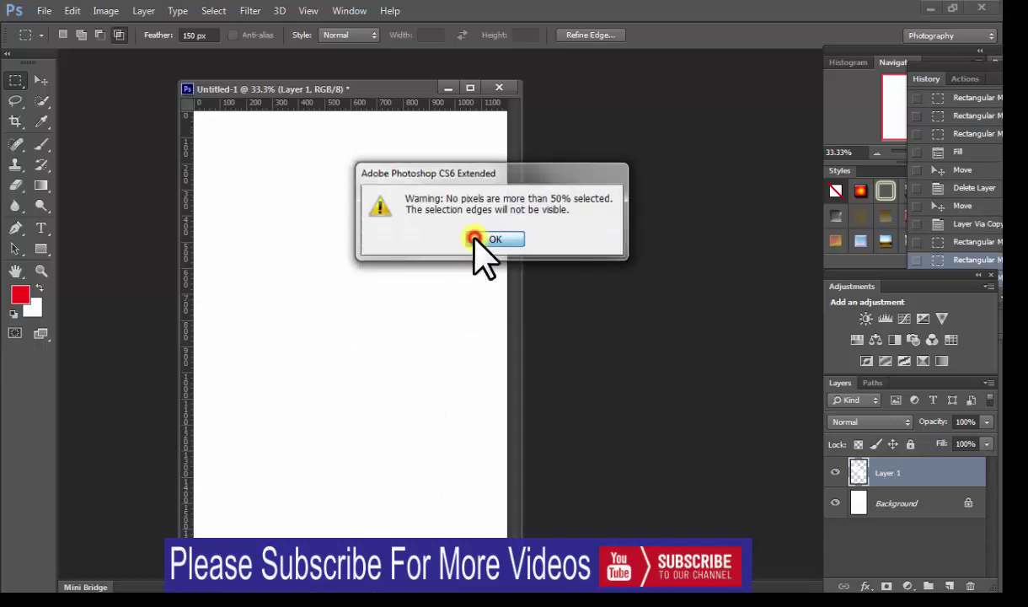
Try a 300 px feather selection and dismiss the invisible-edges warning
double_click(192, 36)
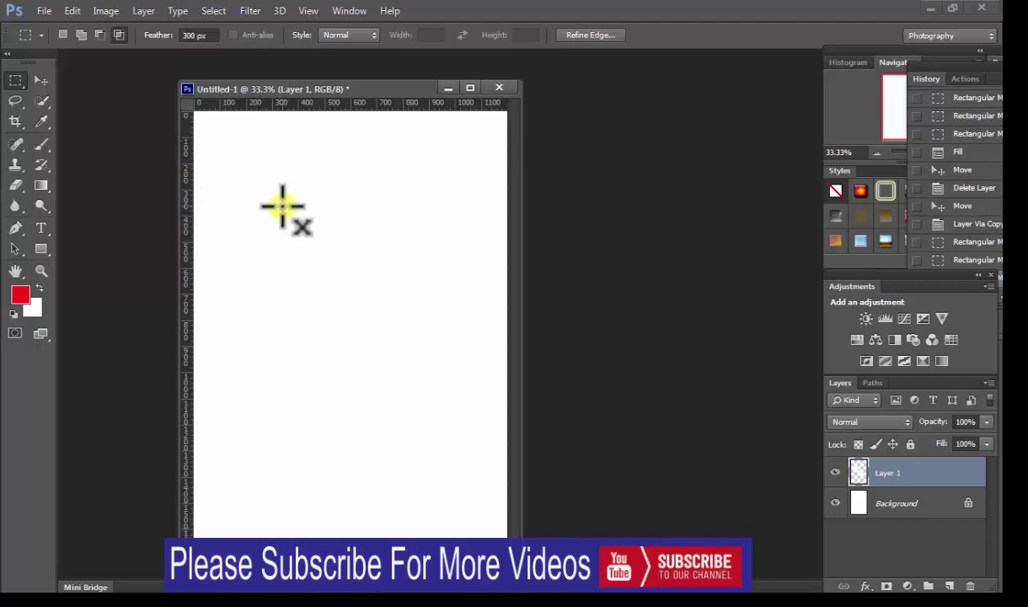
drag(282, 205, 418, 410)
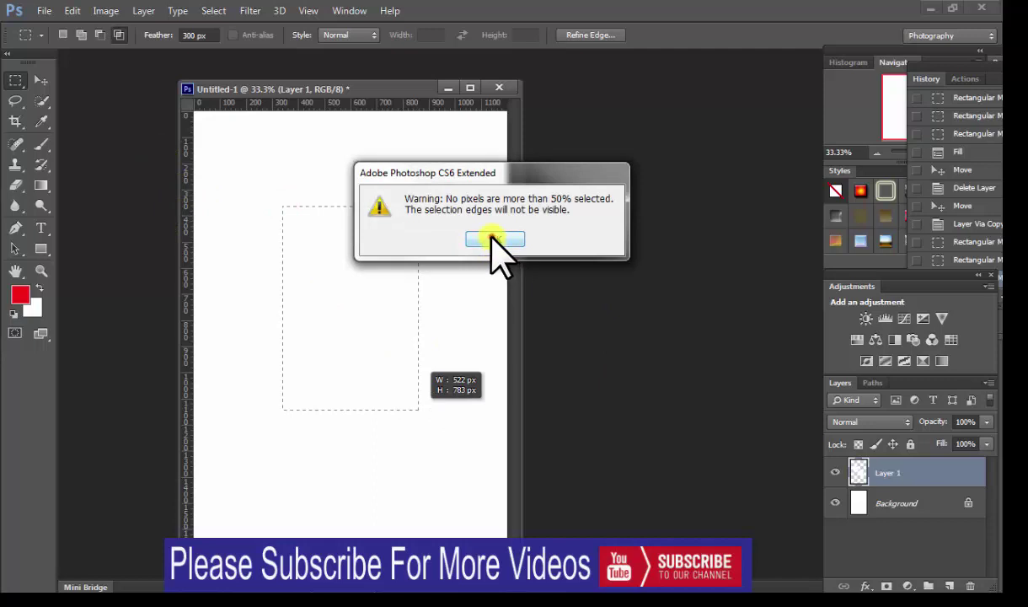
click(494, 239)
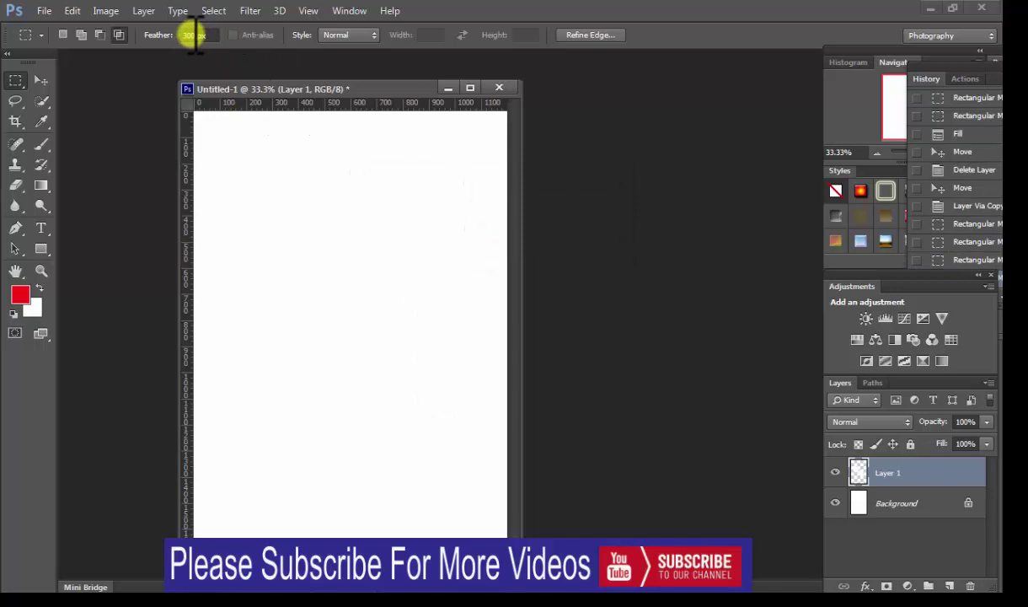
Use a 100 px feather in New Selection mode to get a visible rounded selection
double_click(190, 35)
text(100)
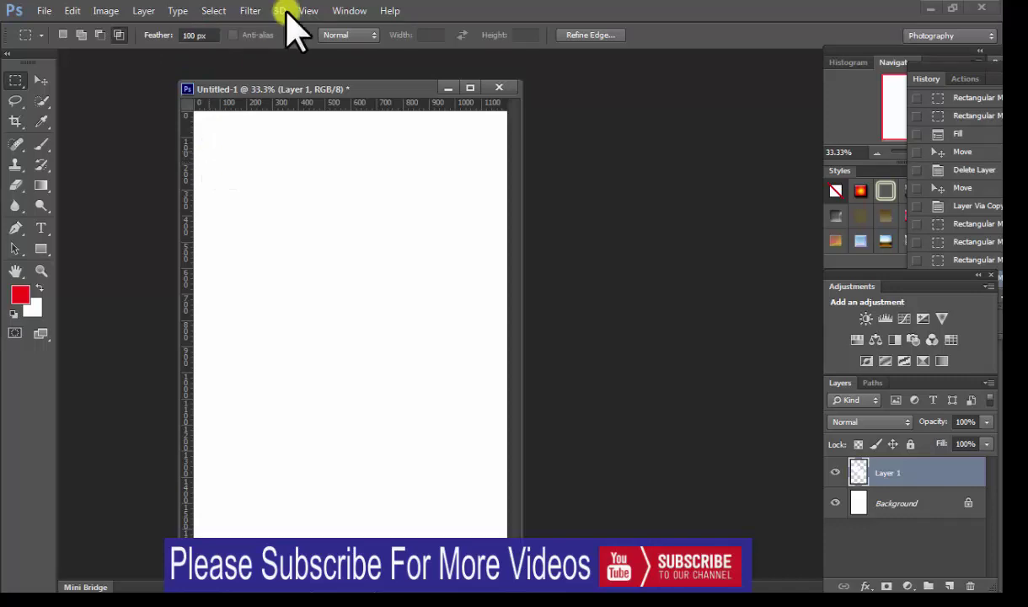
drag(271, 196, 361, 336)
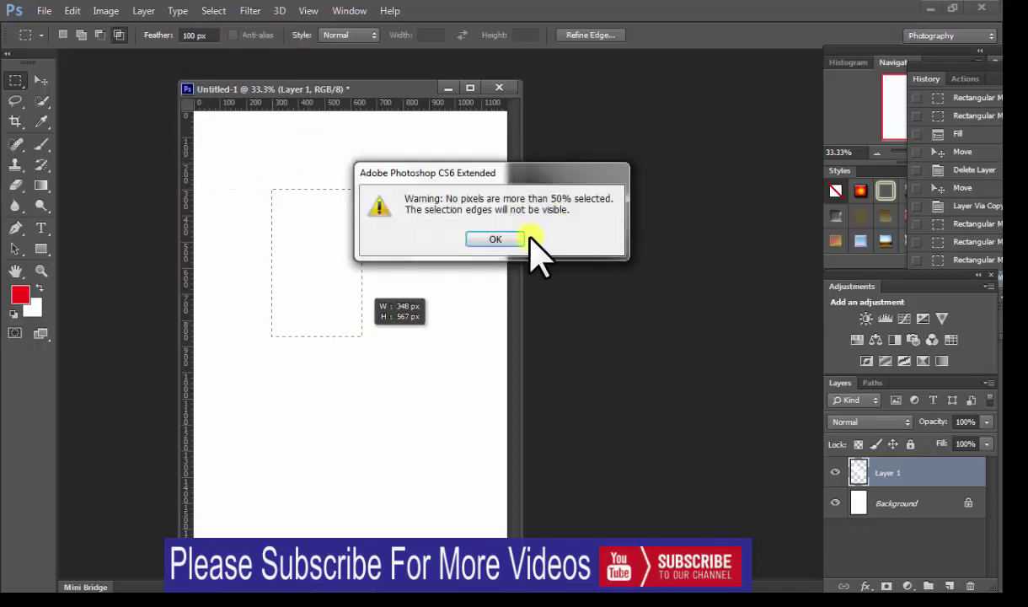
click(495, 238)
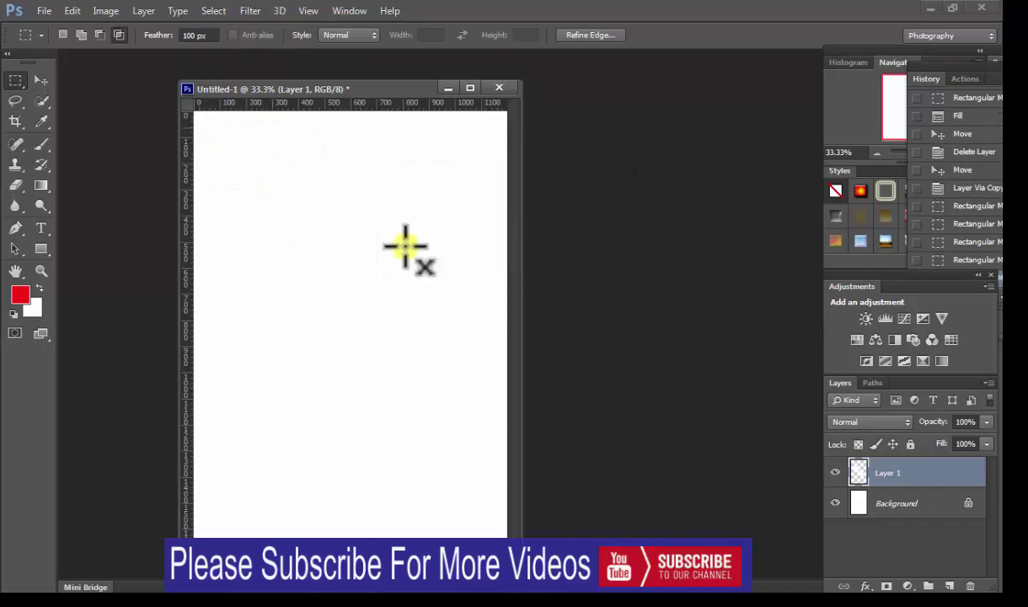
click(62, 34)
drag(267, 187, 413, 370)
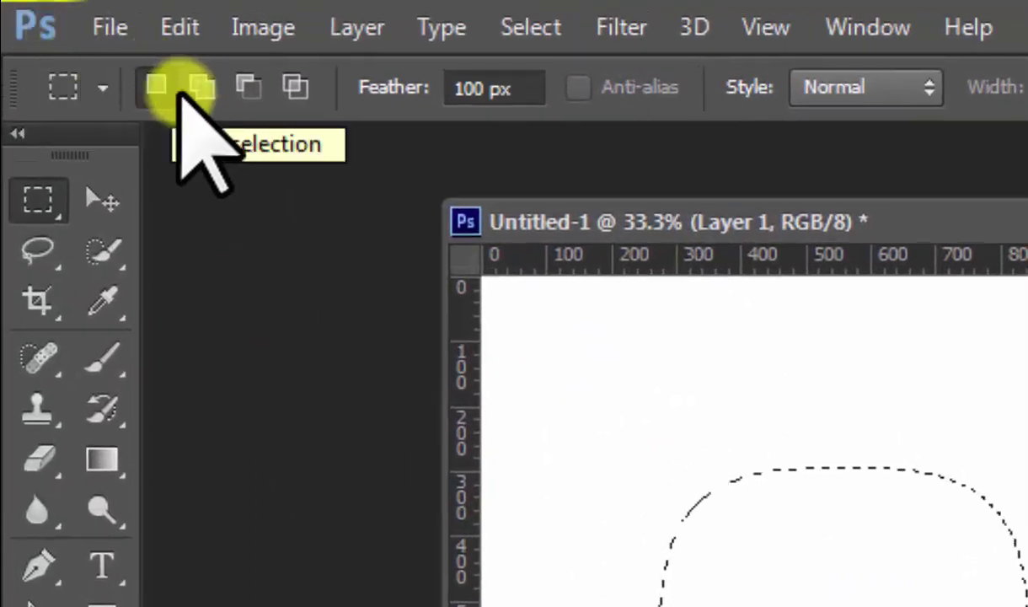
Set the Feather to 200 px and draw a feathered selection near the page bottom
click(160, 86)
click(487, 87)
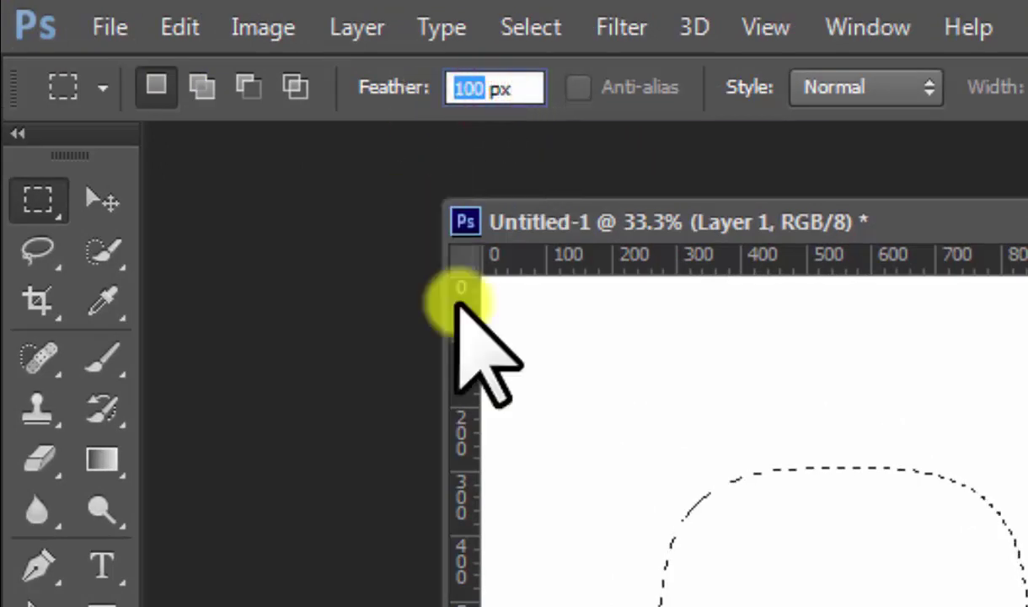
text(200)
key(Return)
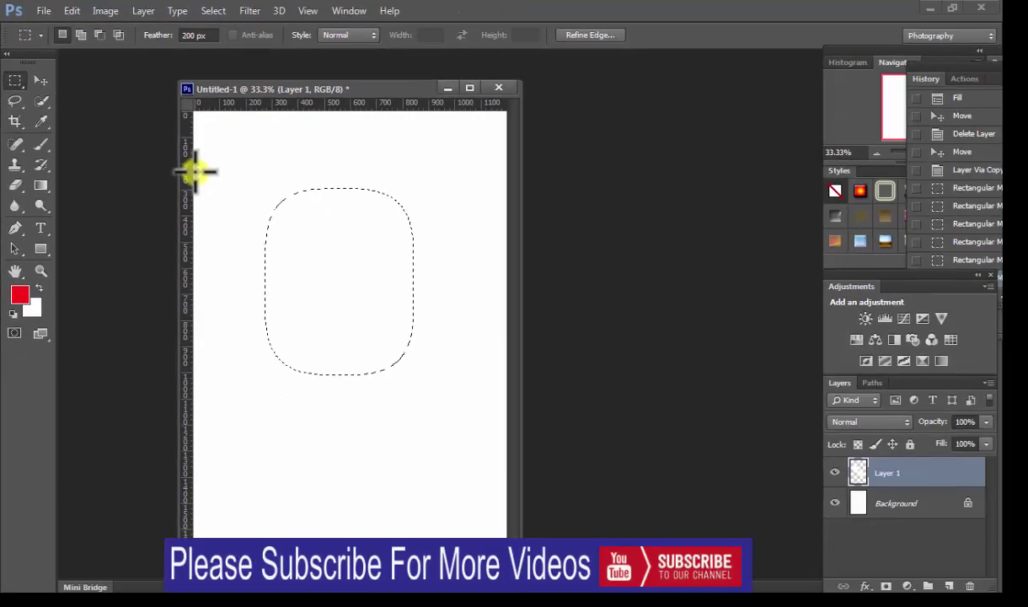
drag(274, 419, 452, 531)
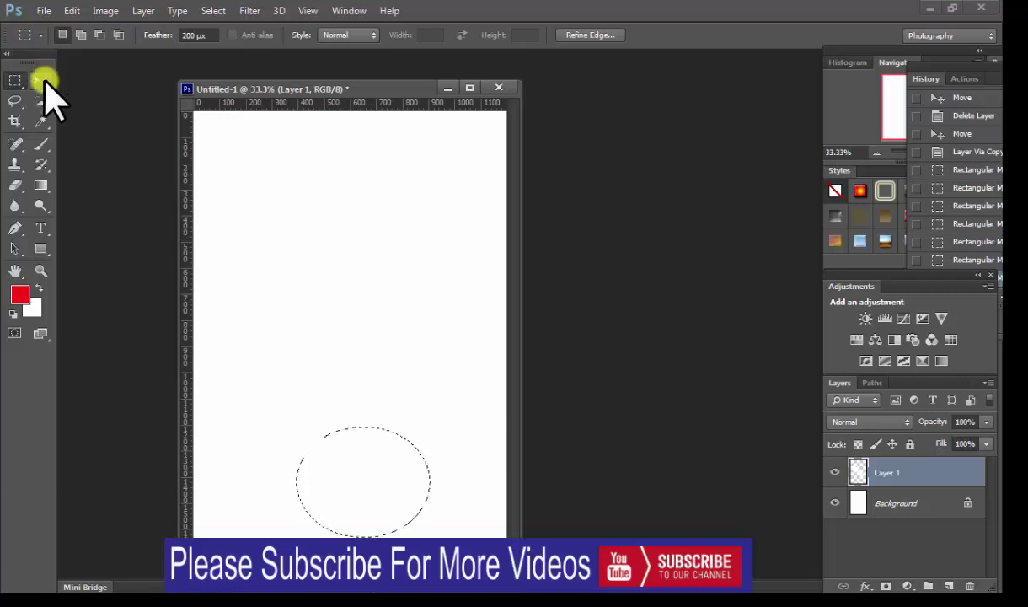
Drag Layer 1's contents lower on the page with the Move Tool
click(41, 80)
drag(351, 439, 333, 271)
drag(344, 309, 370, 409)
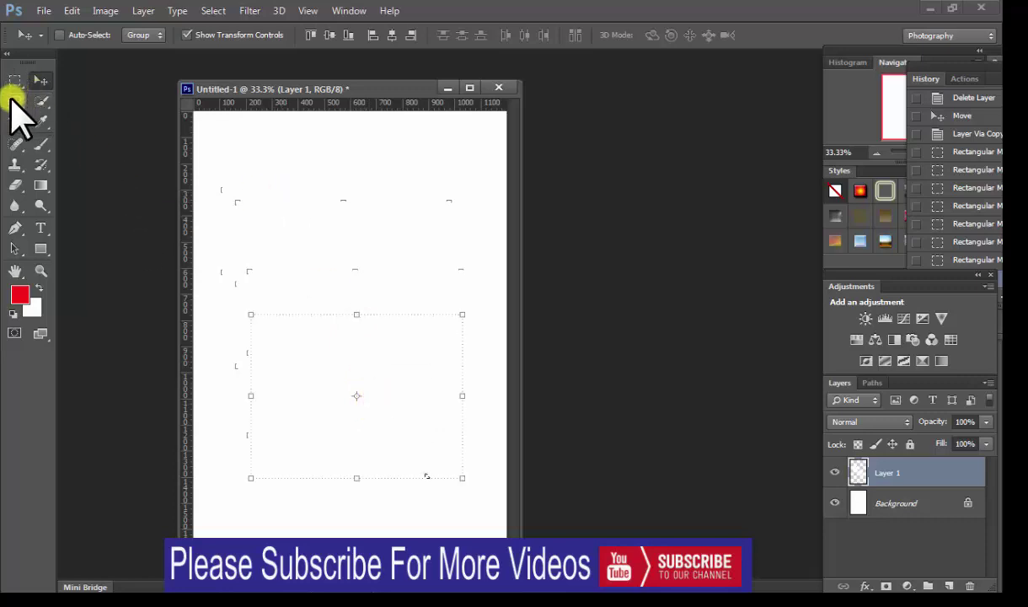
Fill a 200 px feathered marquee near the page's upper middle with red
click(15, 80)
drag(282, 185, 385, 355)
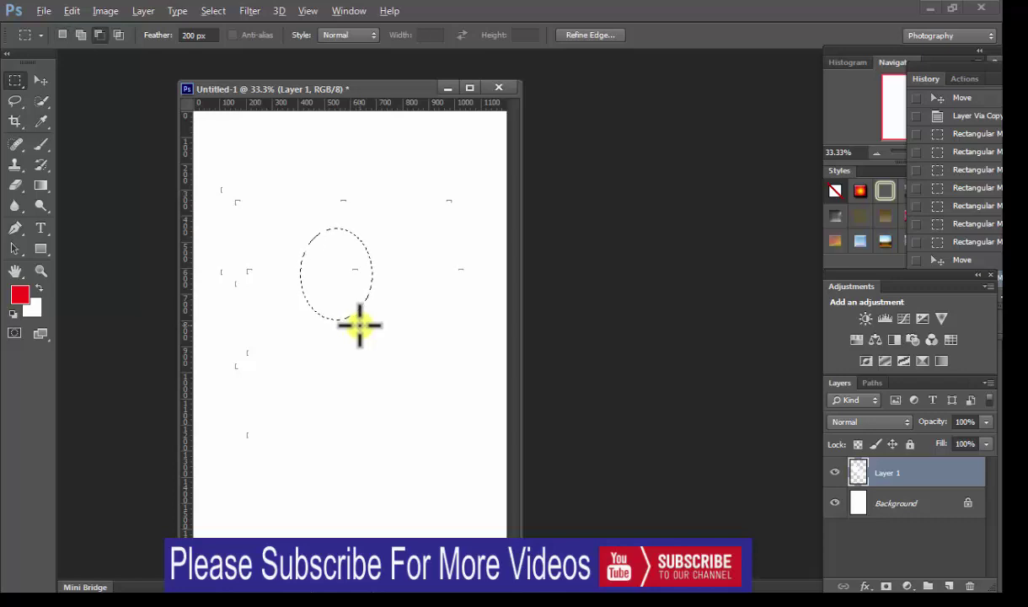
key(alt+BackSpace)
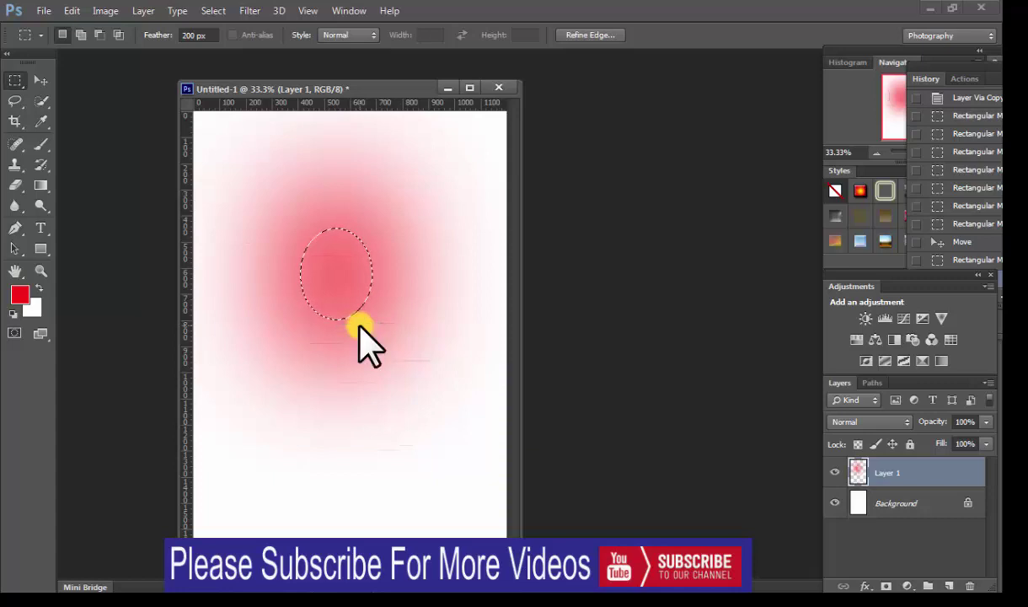
drag(19, 81, 99, 127)
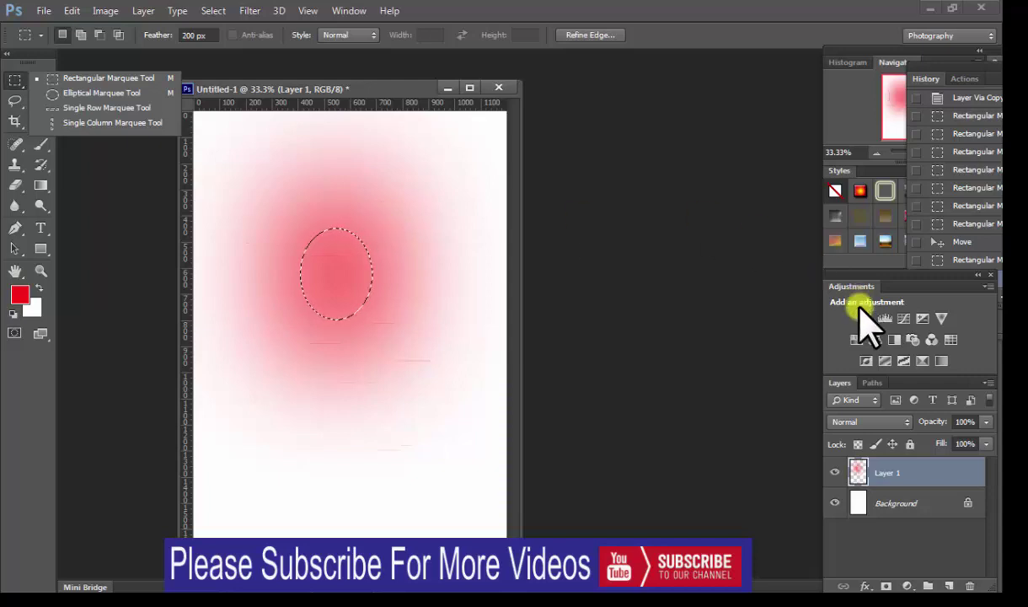
With Layer 1 active, create an empty Layer 2 from the Layers panel
click(883, 476)
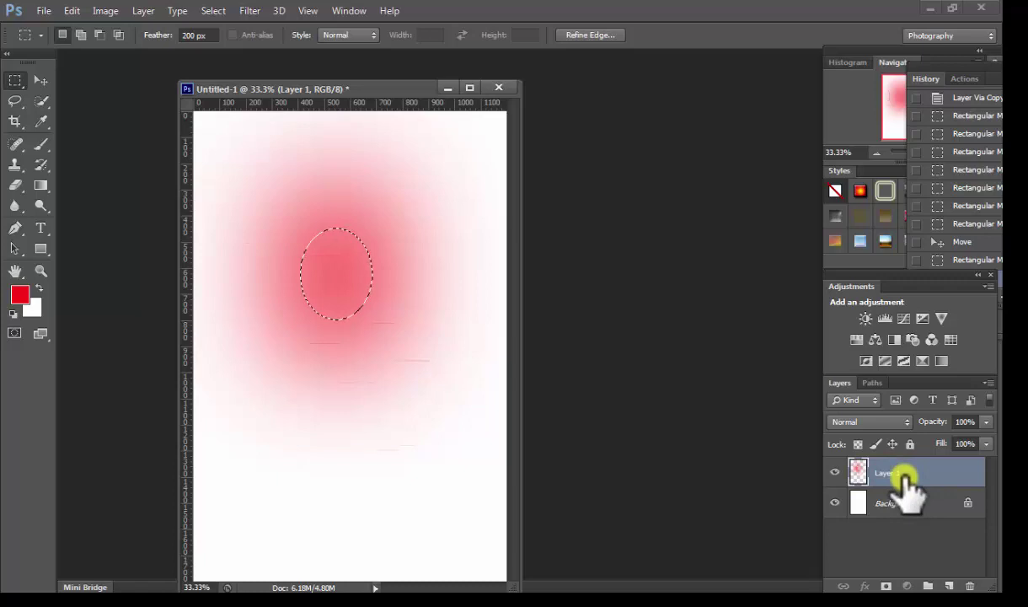
drag(903, 476, 947, 580)
click(947, 580)
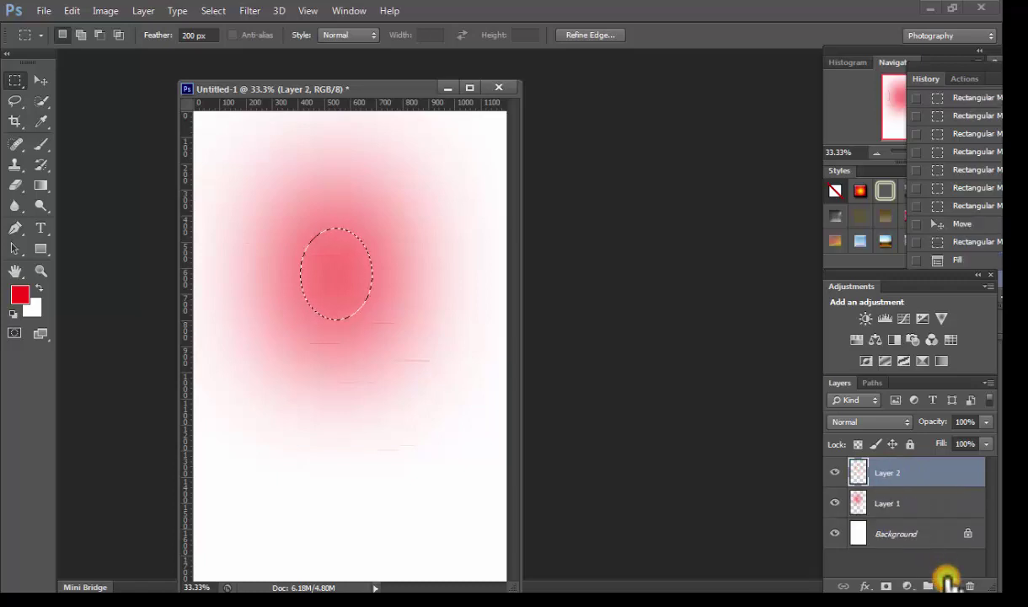